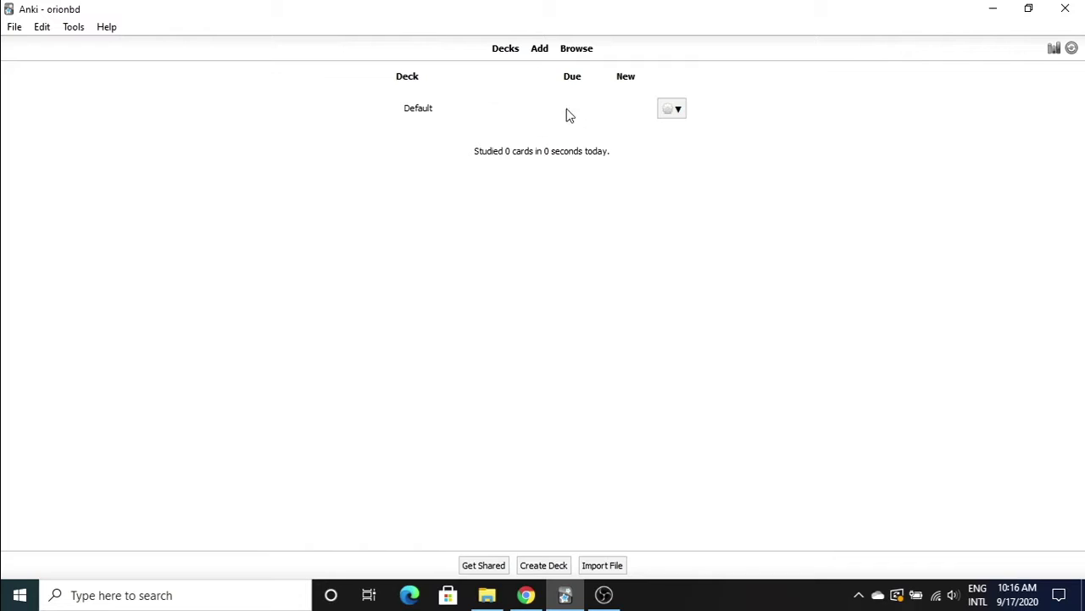
Create a deck named Spanish and start a new card in it.
click(547, 567)
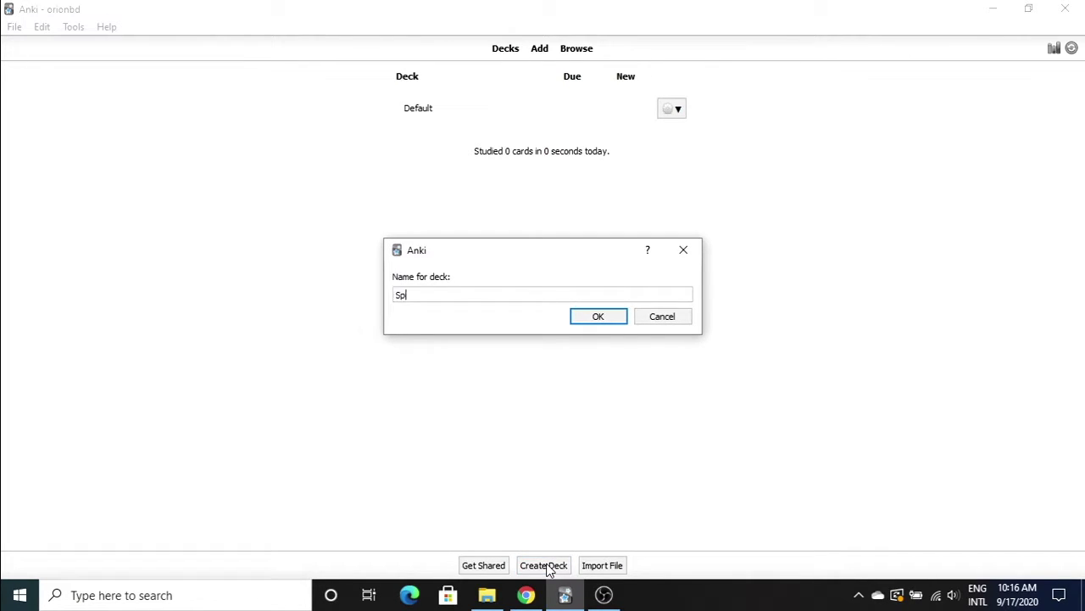
text(Spanish)
click(602, 318)
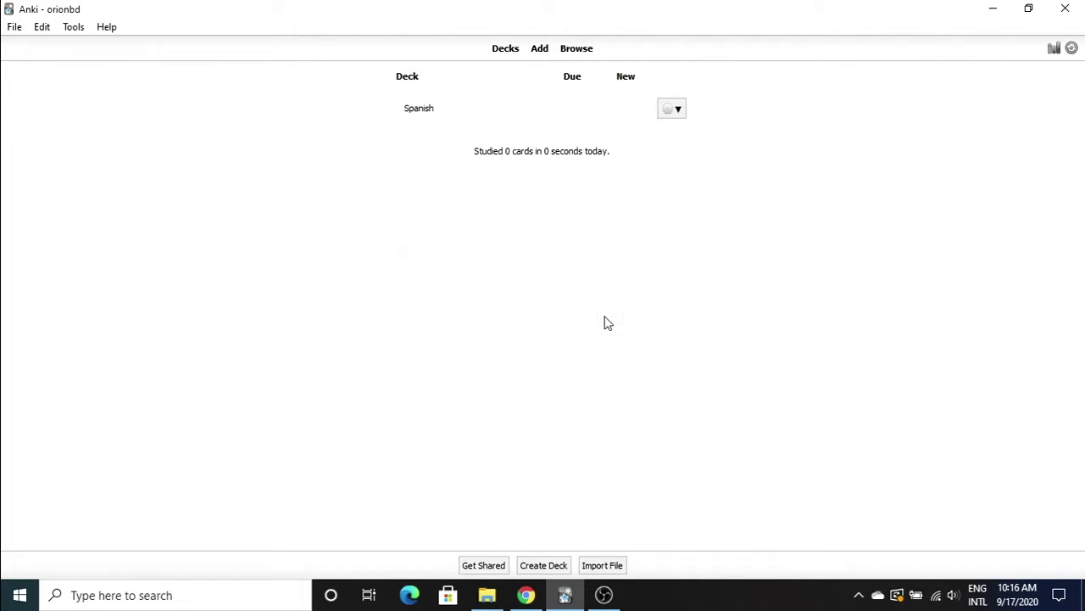
click(427, 114)
click(539, 48)
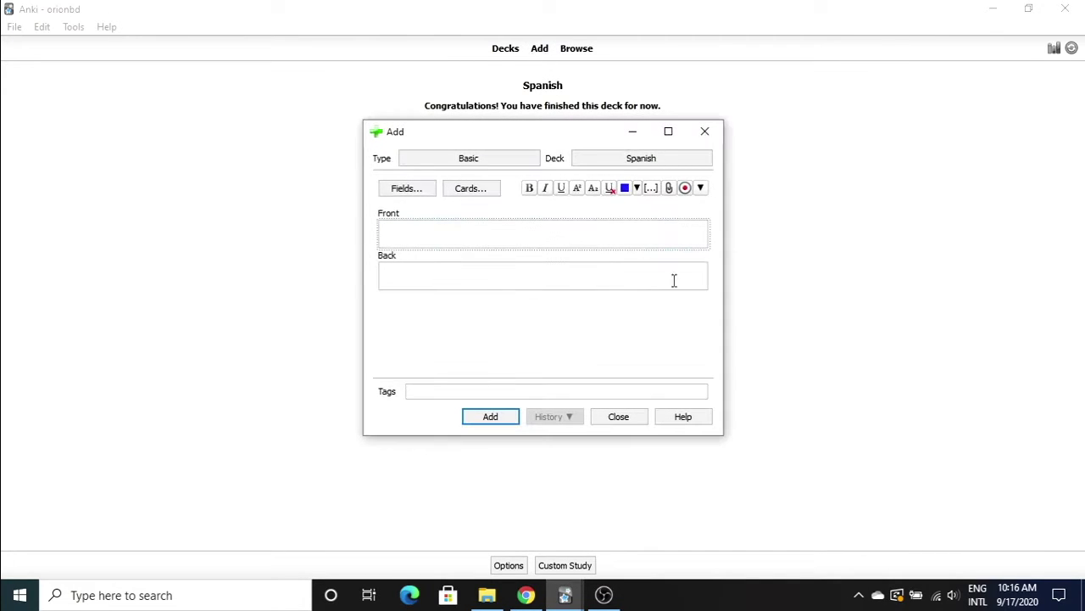
Switch to Chrome, check the word list document, and look up "rojo" on Forvo, opening its Spanish pronunciation page.
click(532, 595)
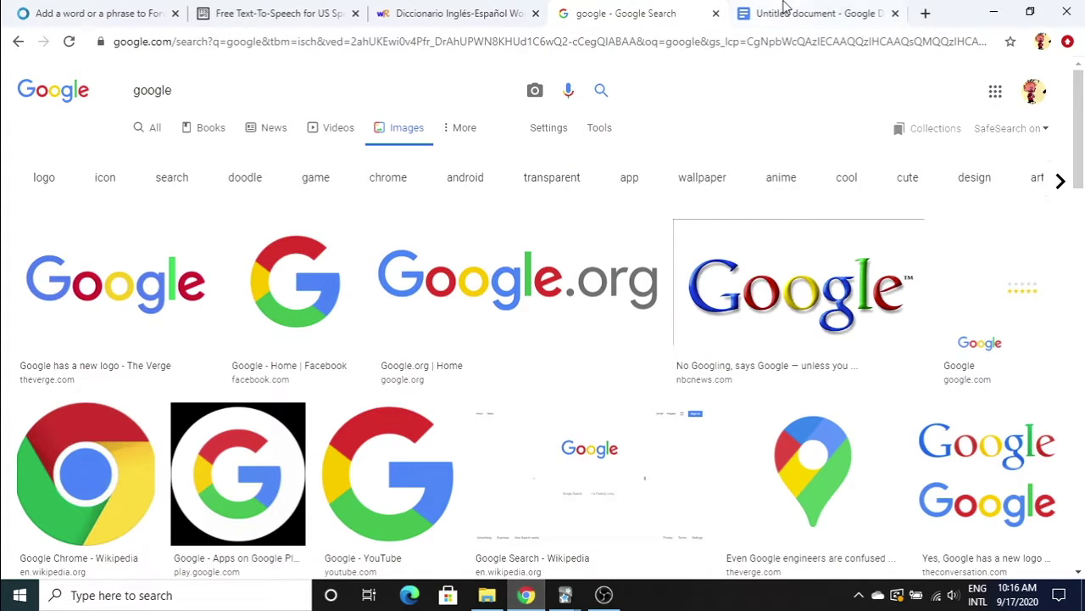
click(787, 9)
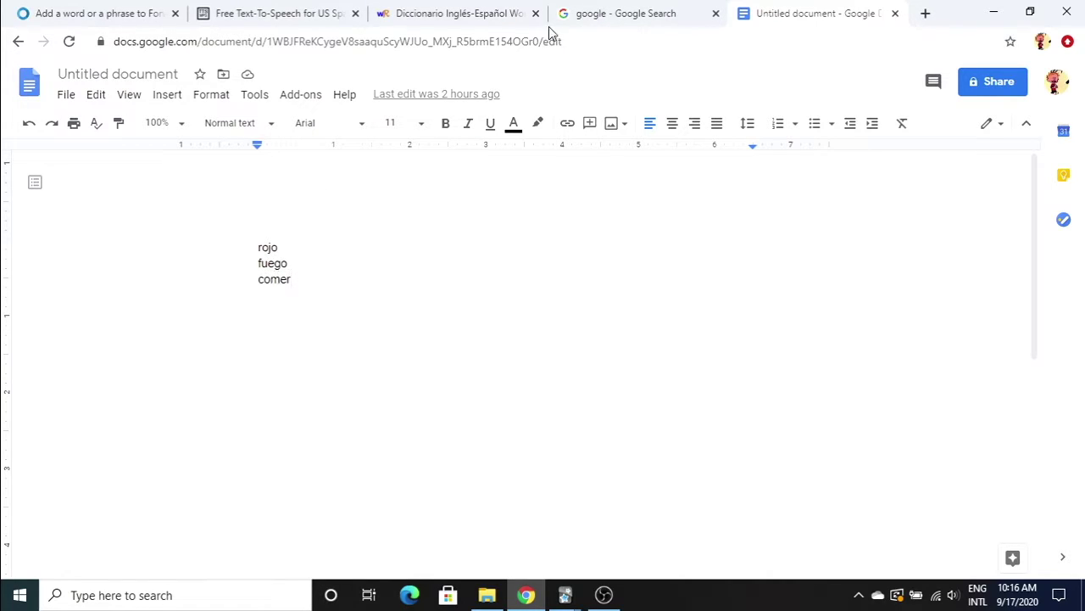
click(128, 10)
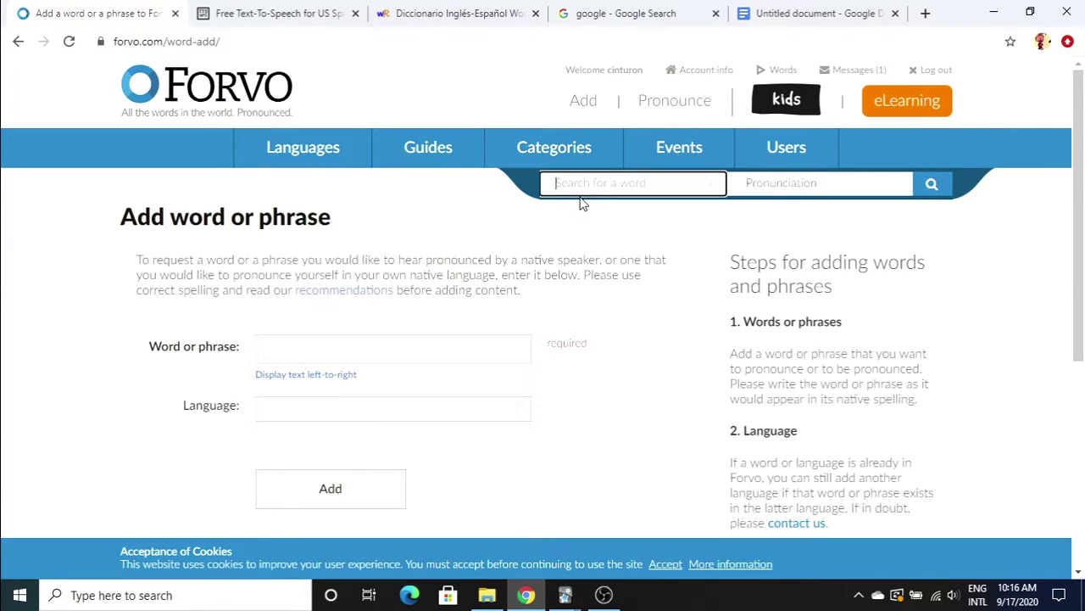
text(rojo)
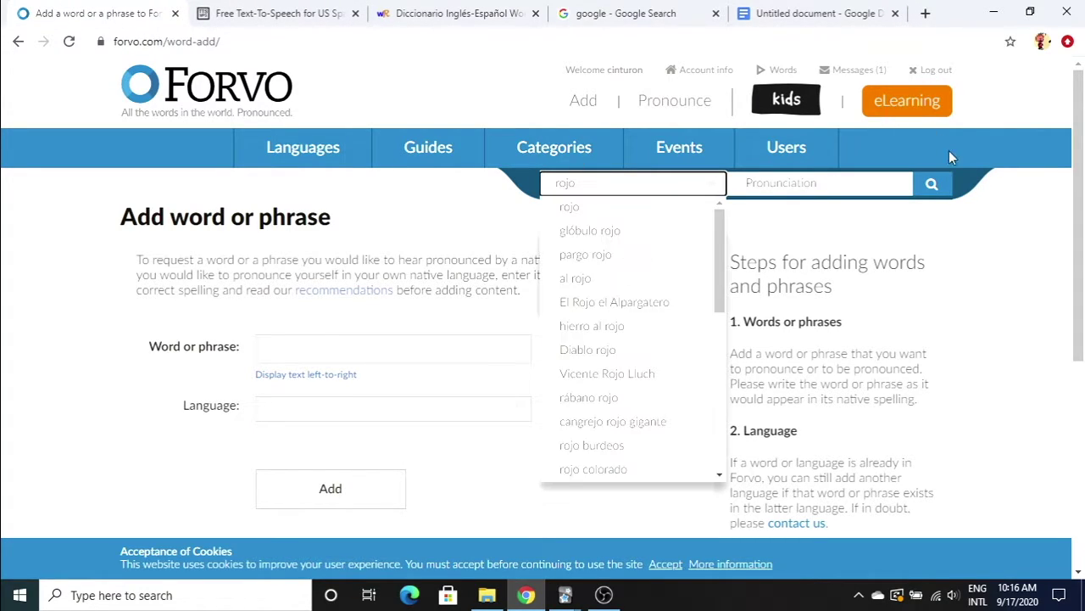
click(932, 183)
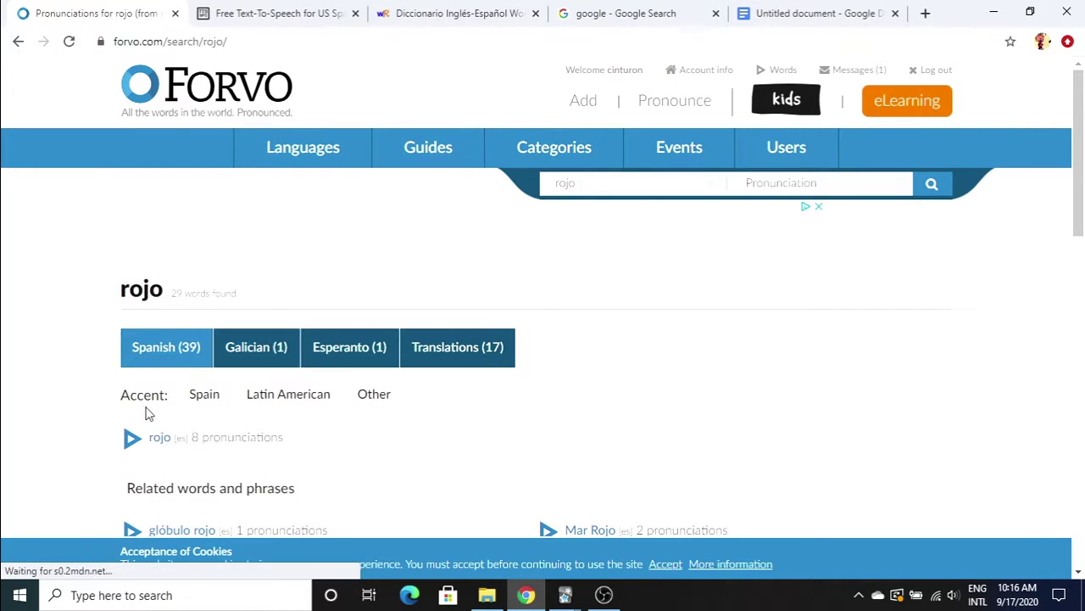
click(153, 438)
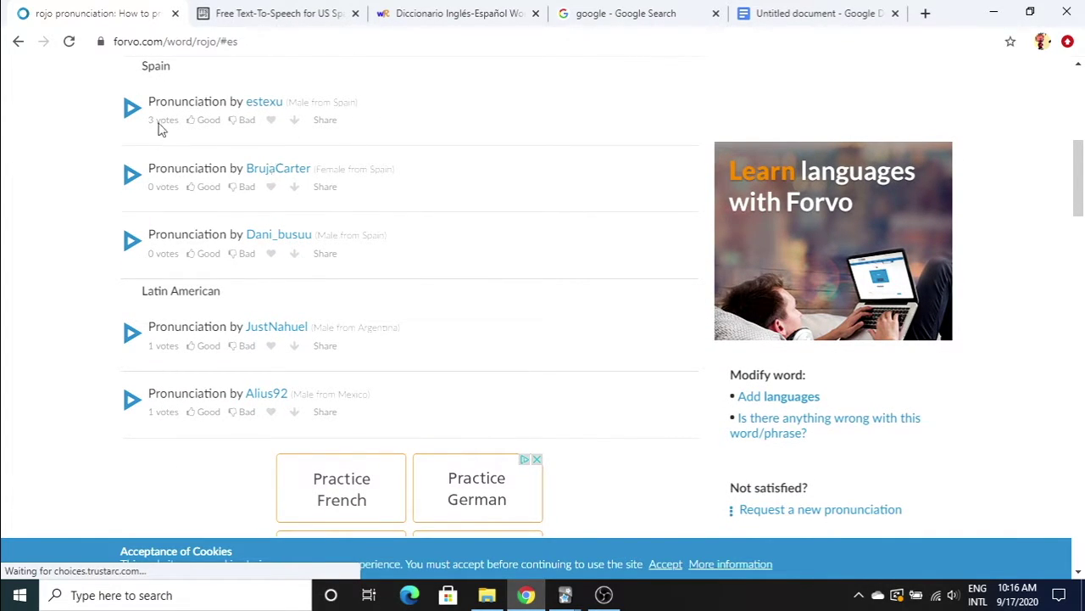
Listen to several Latin American pronunciations of rojo and download the one by the male speaker from Mexico.
scroll(153, 127, down, 1)
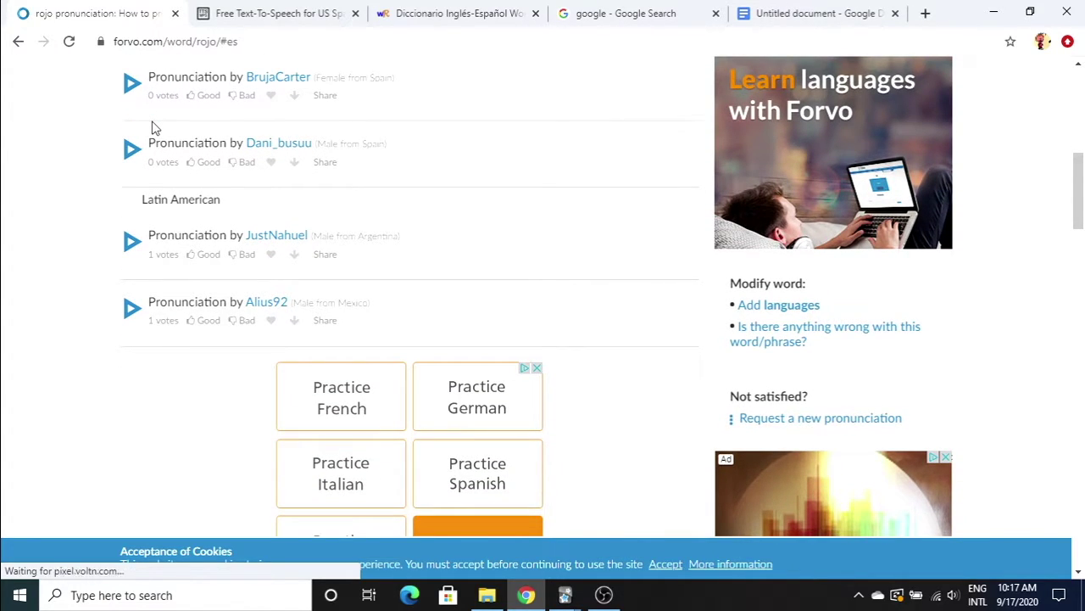
click(131, 244)
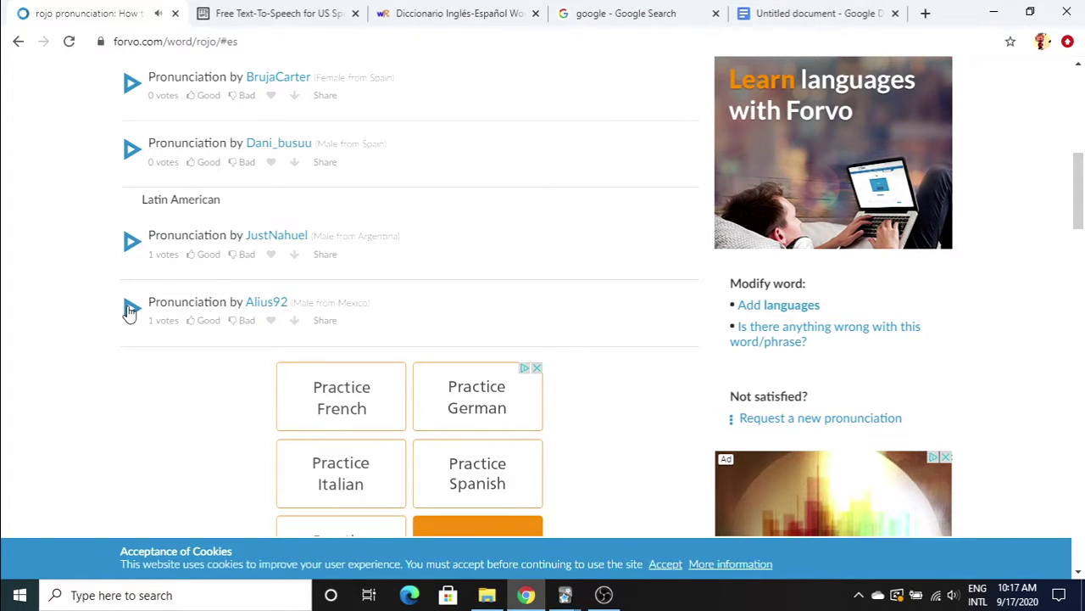
scroll(130, 312, down, 3)
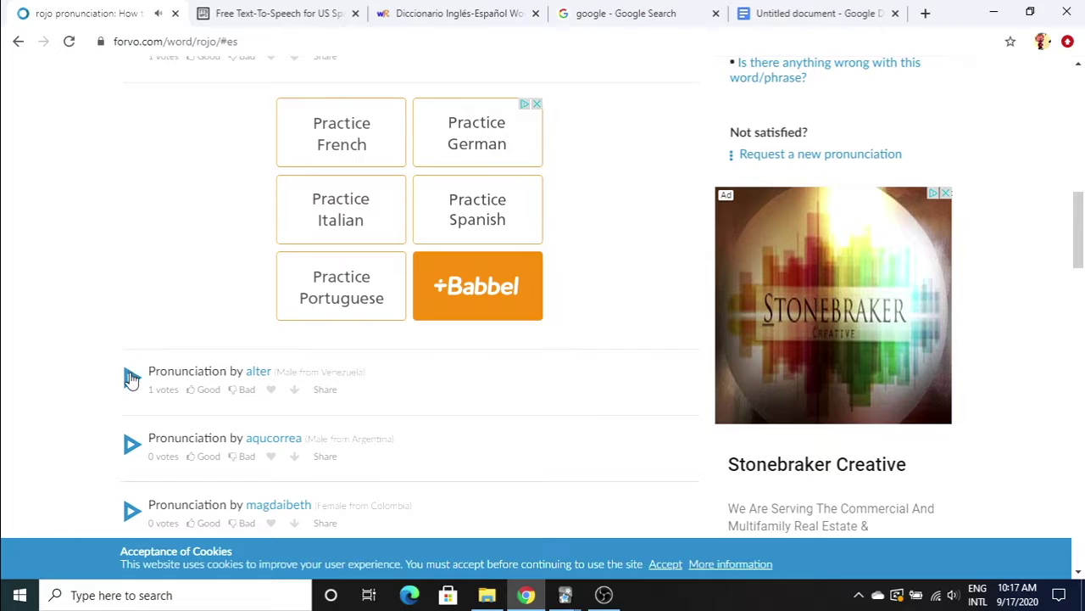
click(127, 442)
click(129, 516)
scroll(135, 312, up, 2)
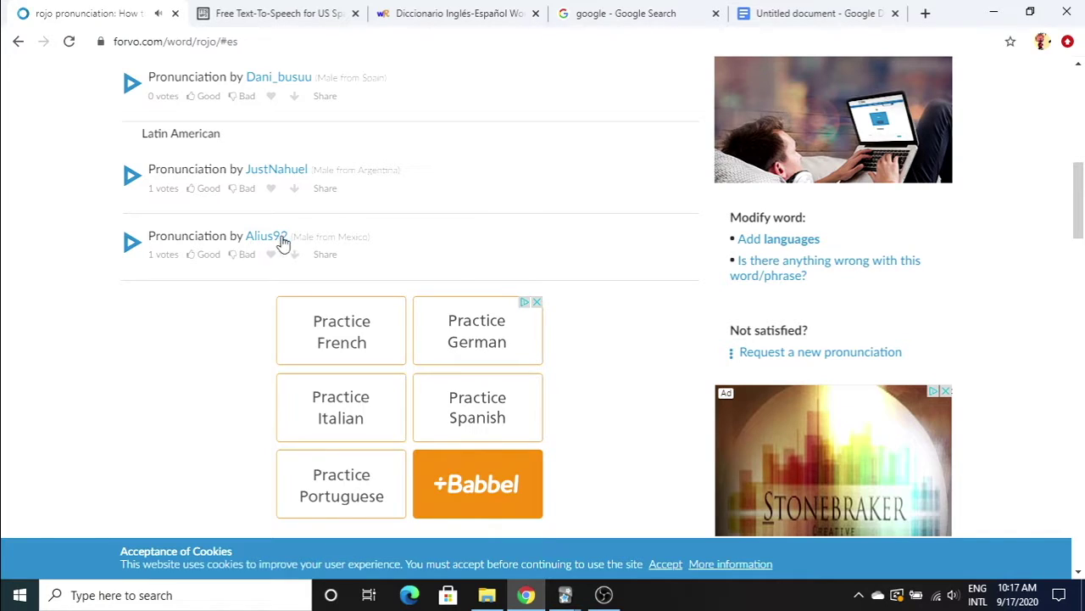
click(296, 258)
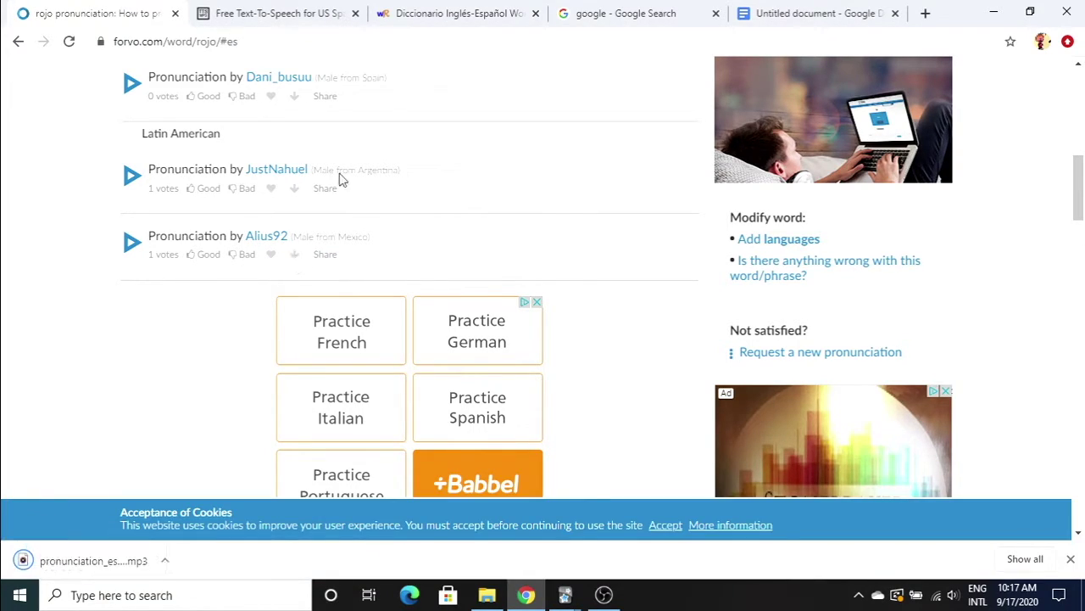
Search Google Images for "rojo".
click(591, 9)
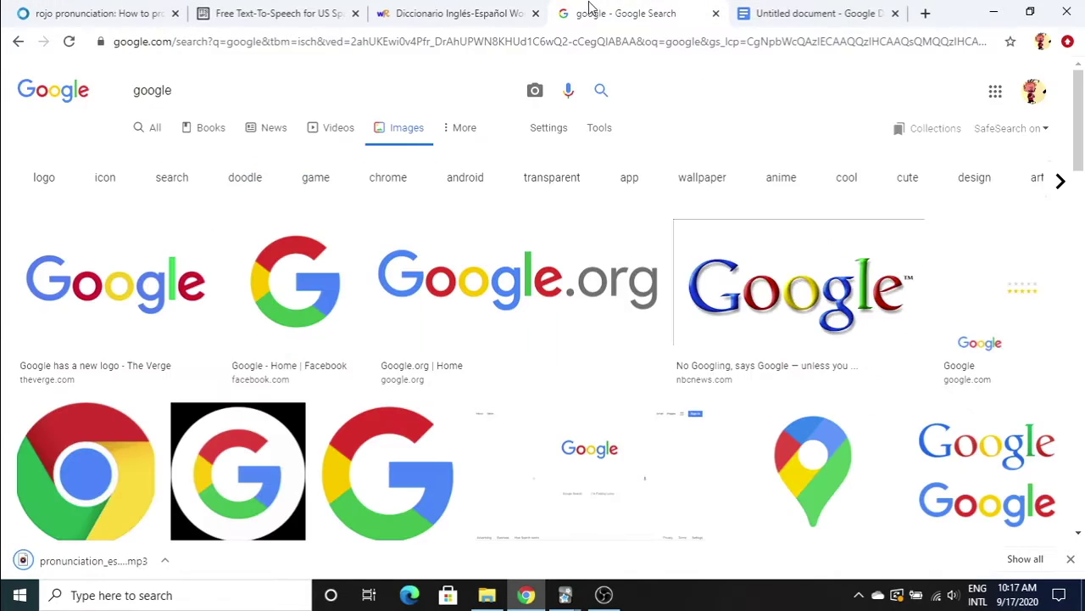
click(379, 81)
key(BackSpace)
key(BackSpace)
key(BackSpace)
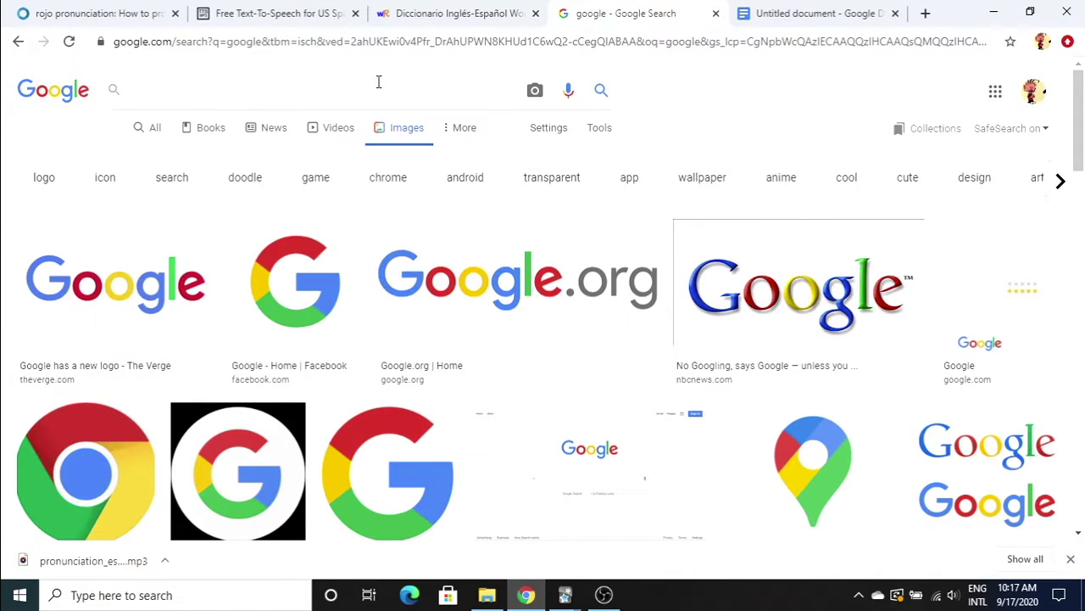
text(rojo)
key(Return)
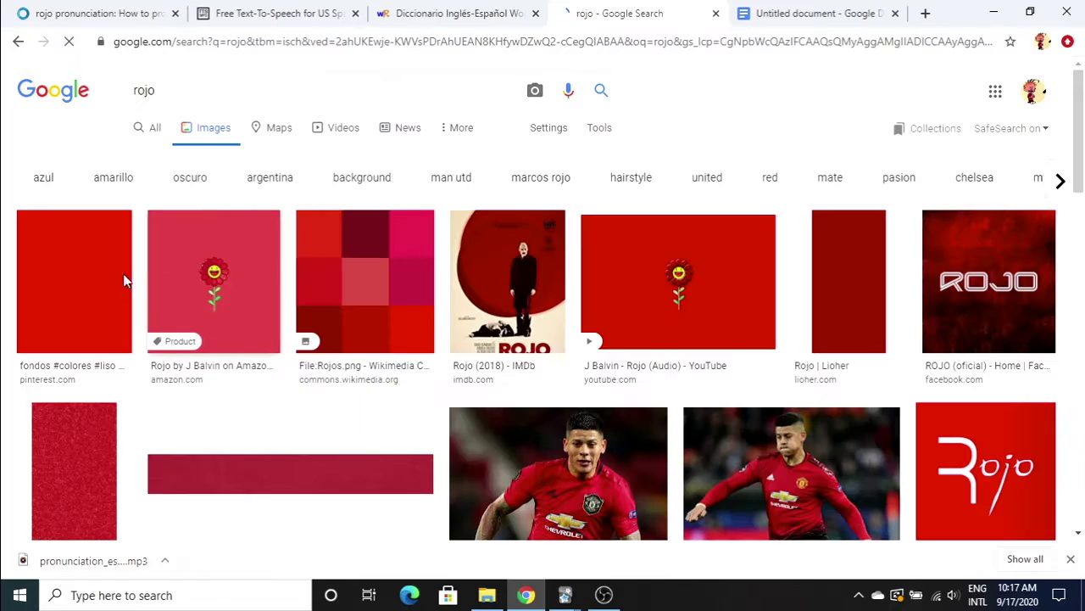
Enlarge the plain red image from pinterest.com and copy it.
click(58, 288)
right_click(775, 243)
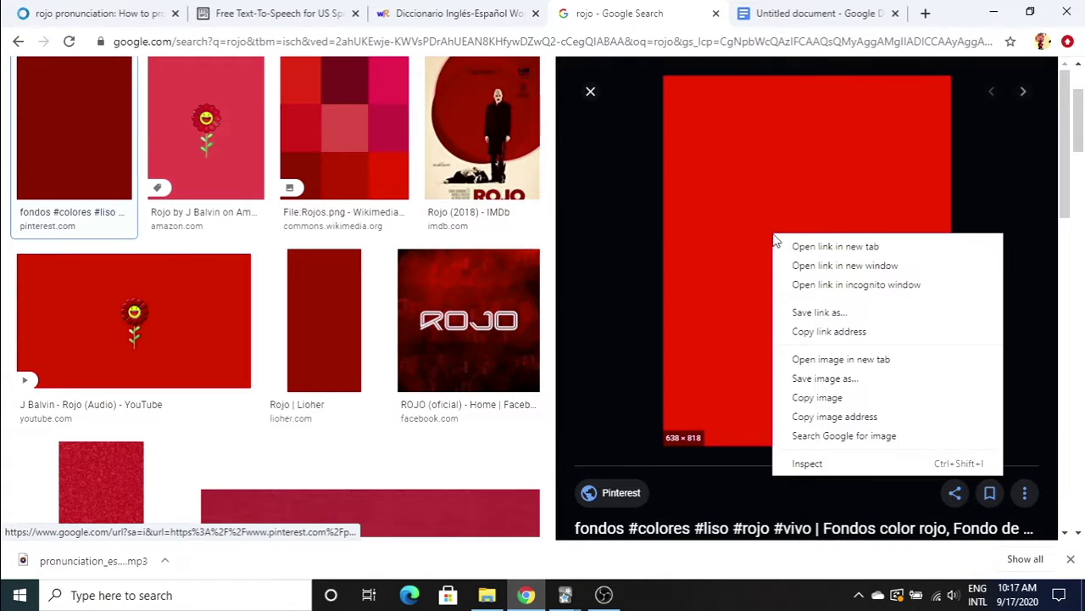
click(851, 396)
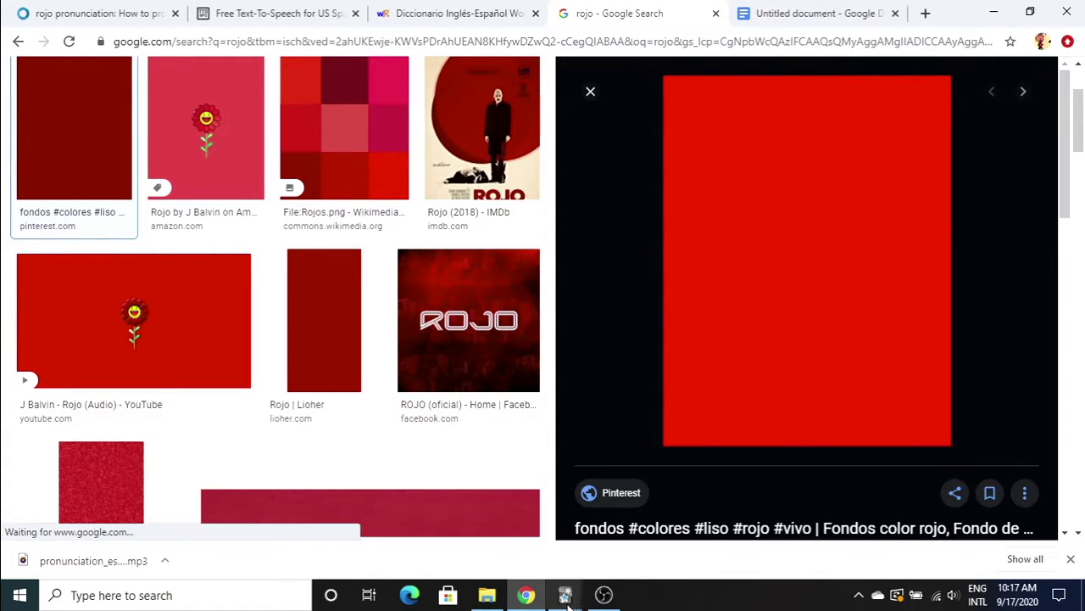
Bring back Anki's new card window and insert pronunciation_es_rojo from the Downloads folder into the card's Front.
mouse_move(565, 592)
click(627, 530)
click(487, 594)
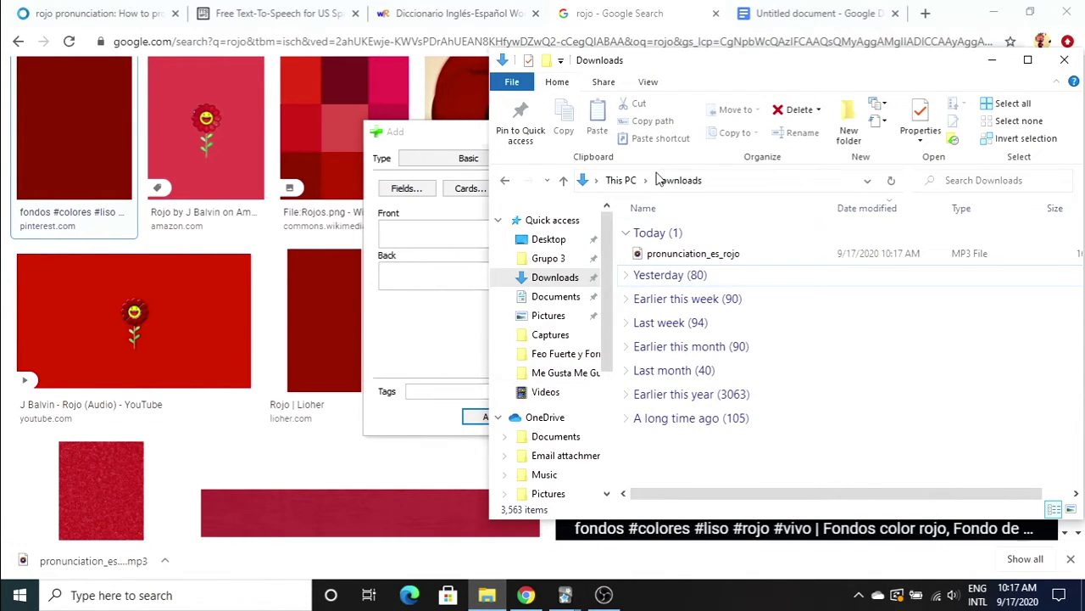
click(698, 257)
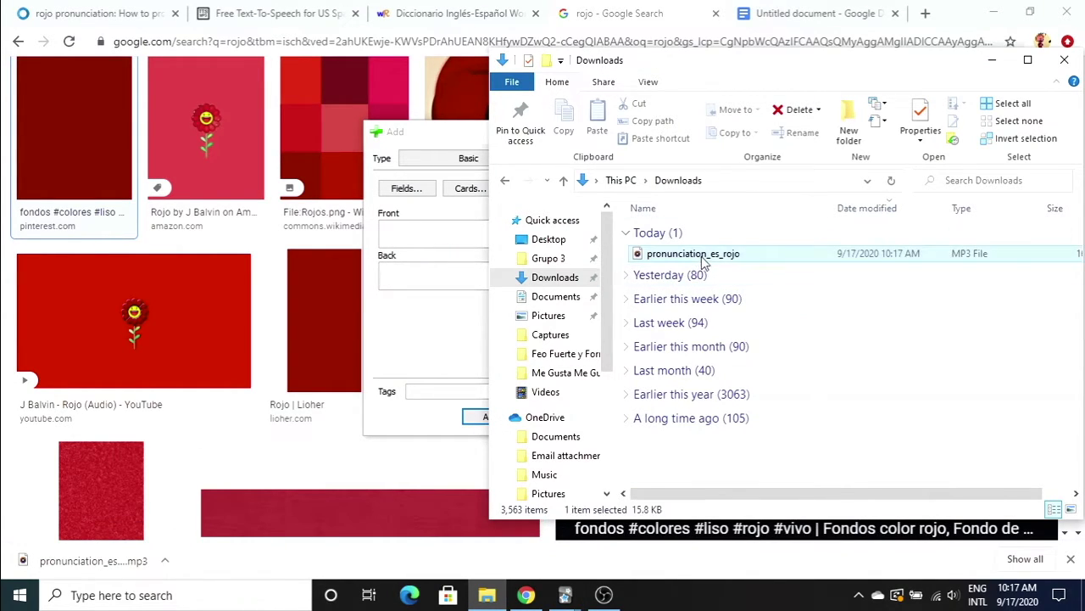
drag(666, 264, 468, 243)
Paste the copied red image into the card's Back.
click(466, 276)
right_click(466, 276)
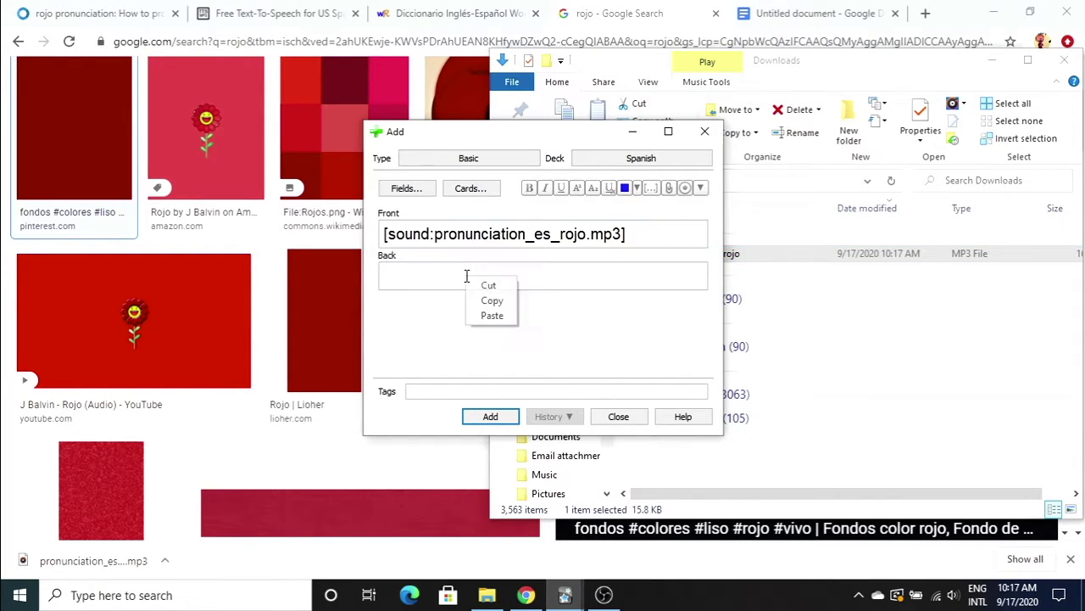
click(495, 315)
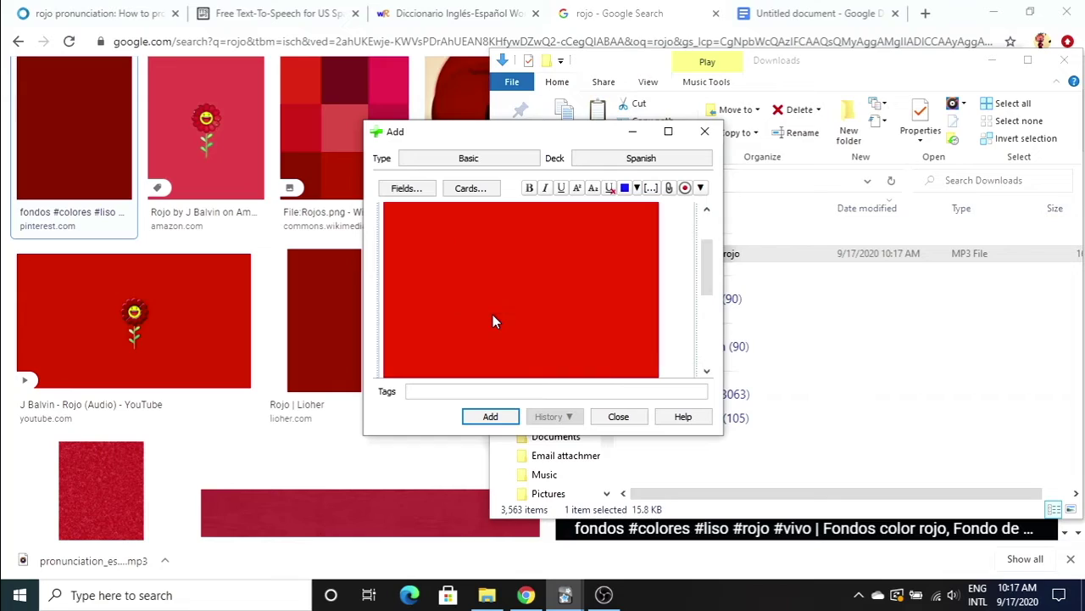
Below the image on the card's Back, write "rojo - red" and "adjective" on separate lines.
key(Return)
text(r)
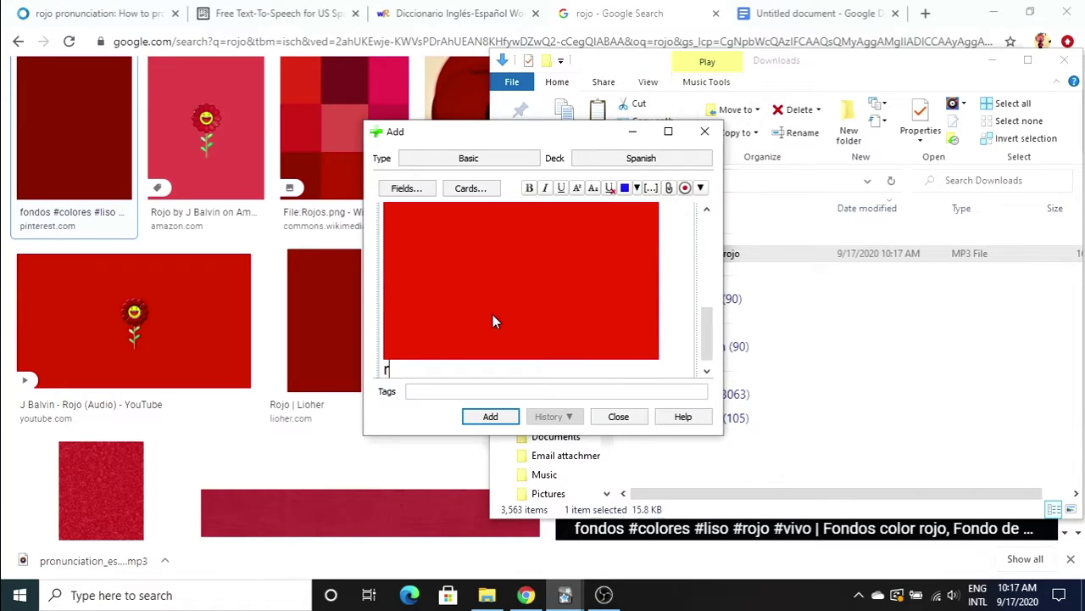
text(ojo - red)
key(Return)
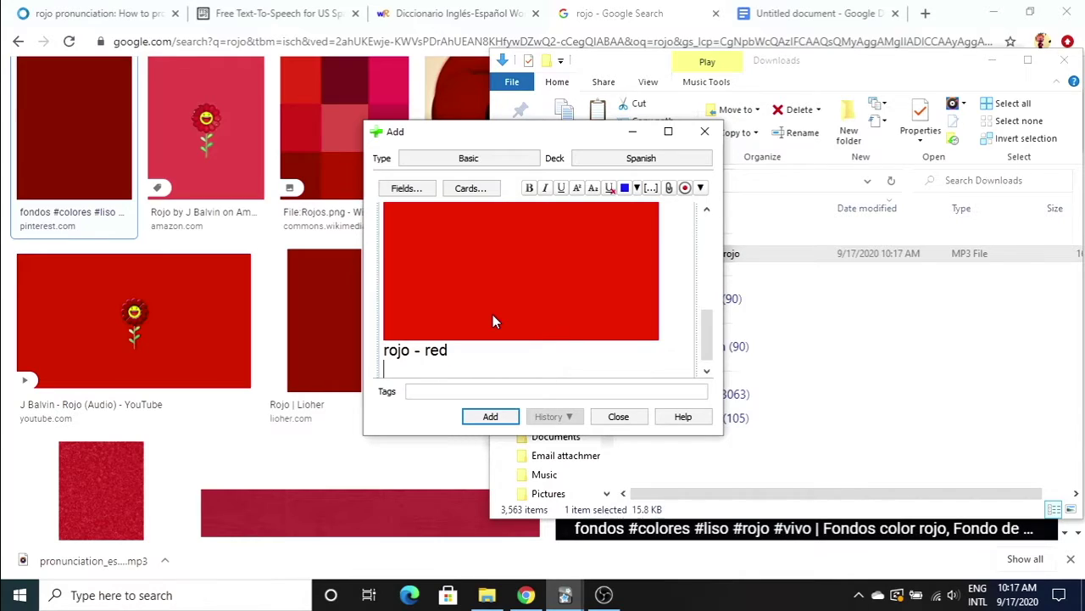
text(adjective)
Review the front and back of the rojo card and add it to the Spanish deck.
scroll(580, 296, up, 4)
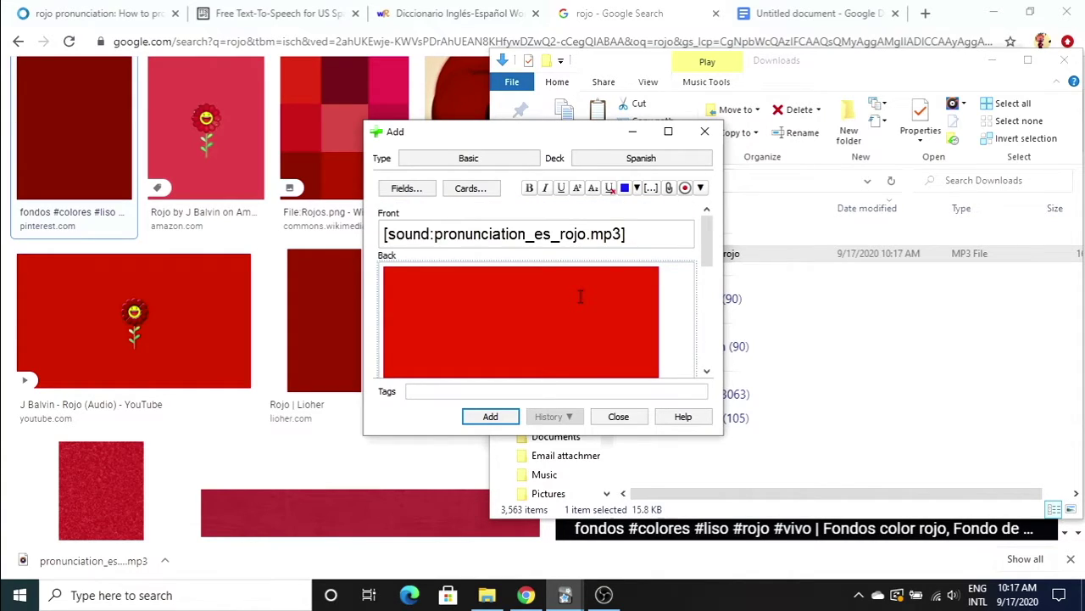
click(649, 231)
scroll(640, 344, down, 2)
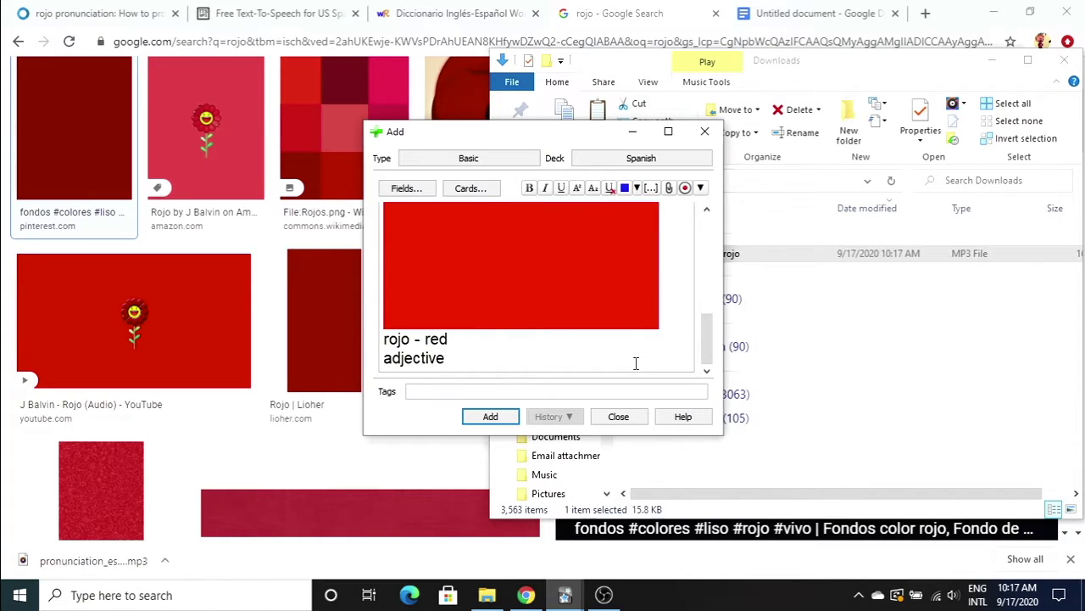
scroll(636, 363, up, 2)
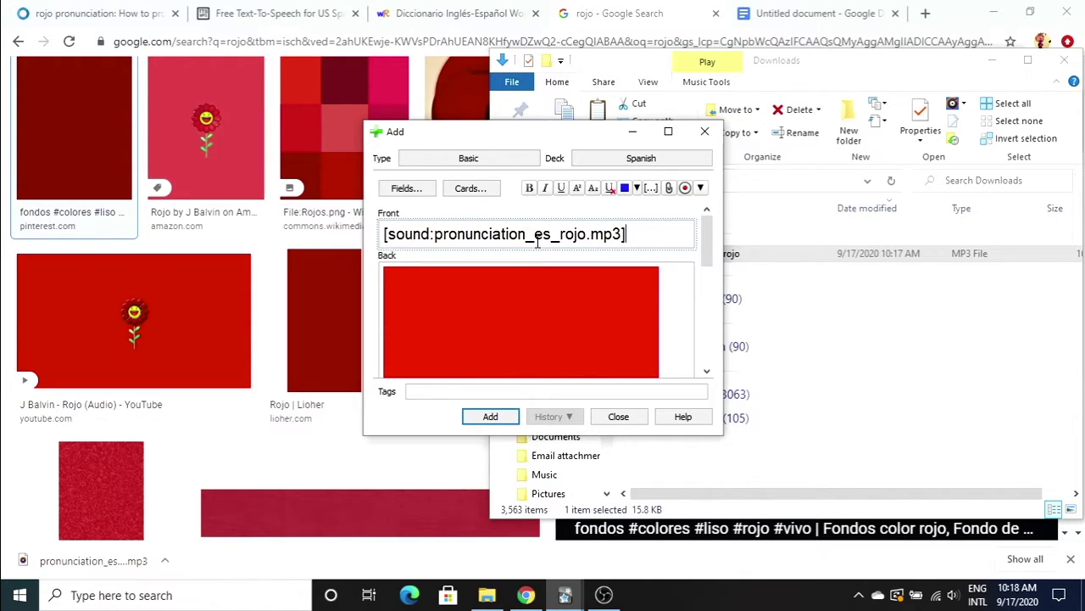
scroll(537, 242, down, 3)
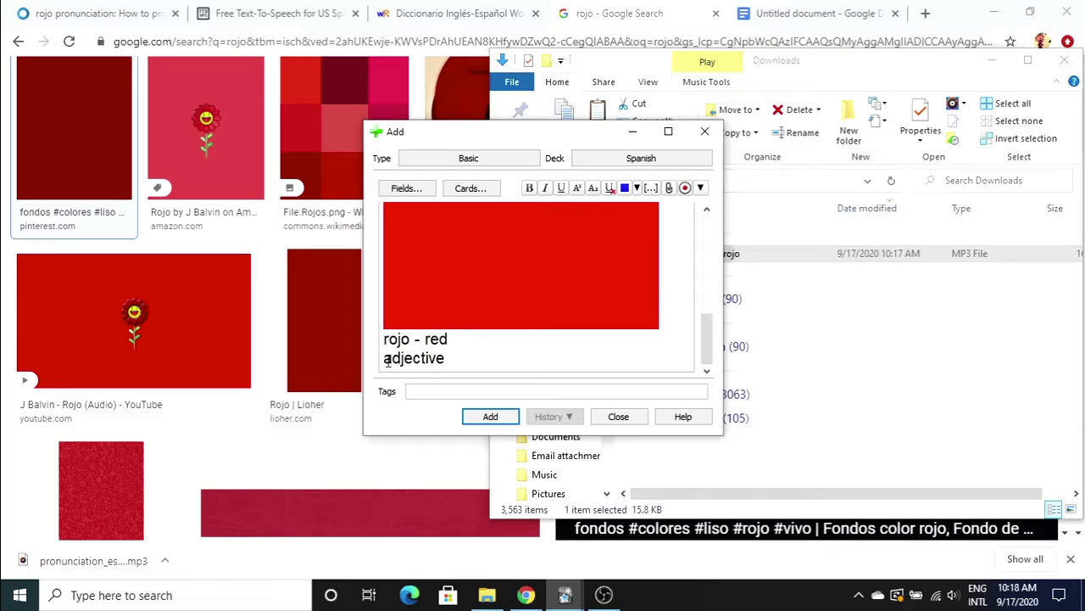
scroll(500, 298, up, 3)
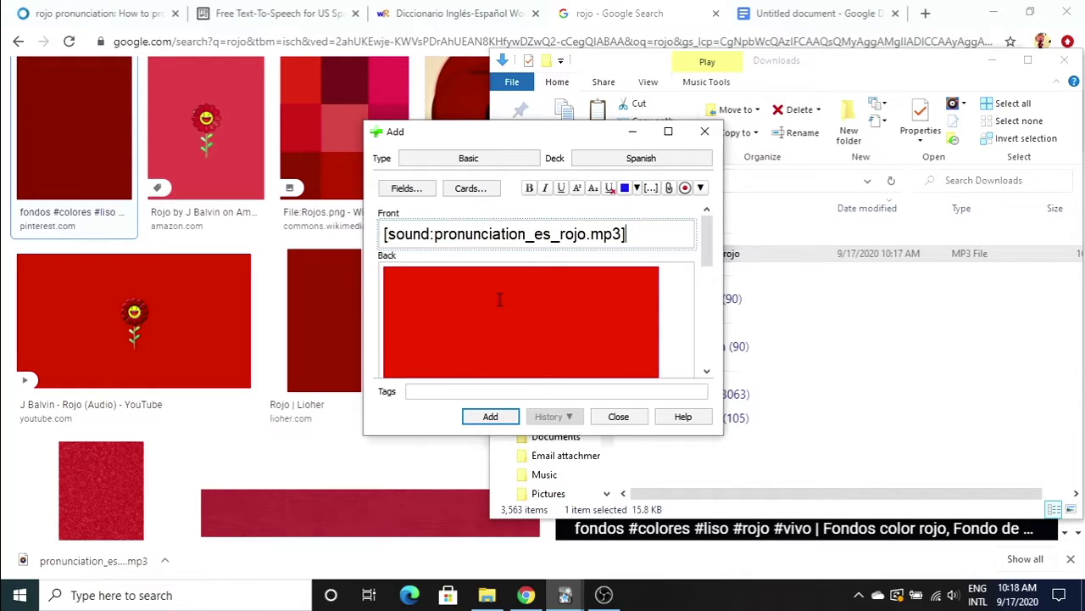
scroll(500, 299, down, 2)
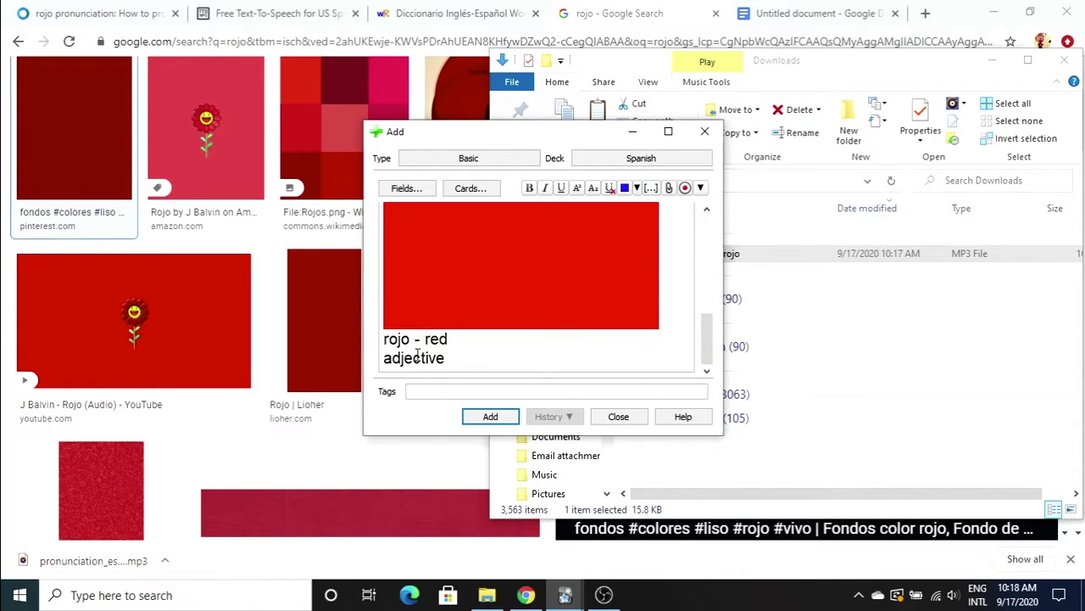
scroll(462, 301, up, 3)
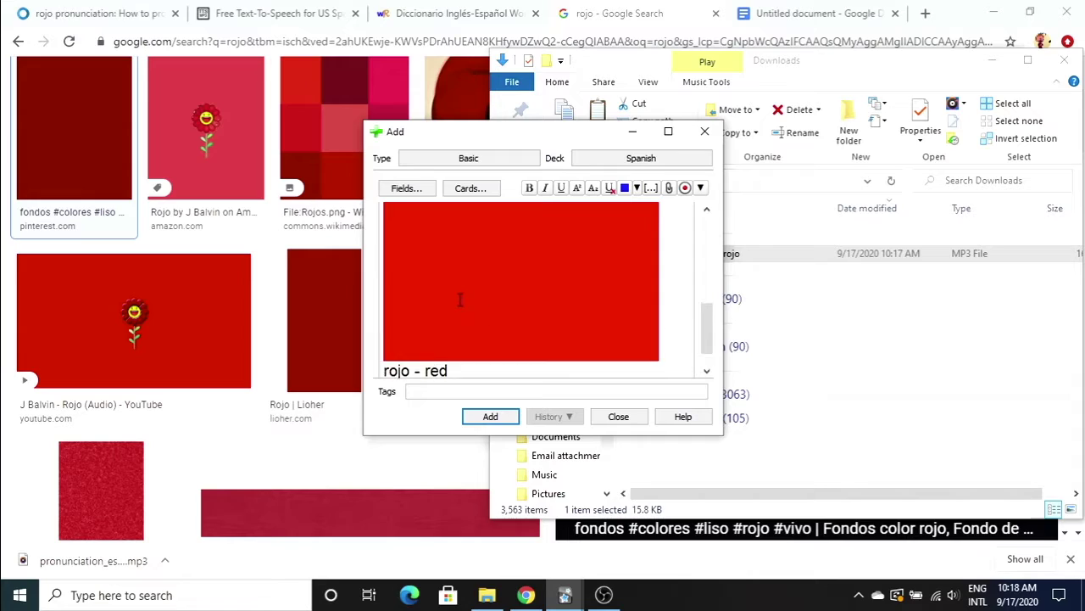
click(490, 416)
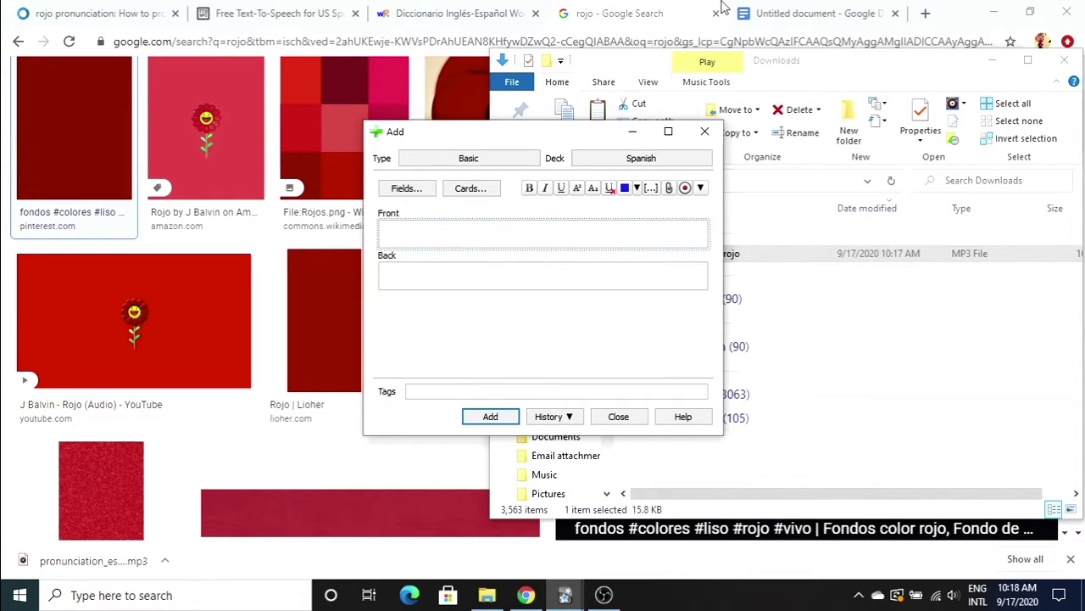
Switch to Forvo, search for "el fuego" and look through the related Spanish words and phrases.
click(97, 10)
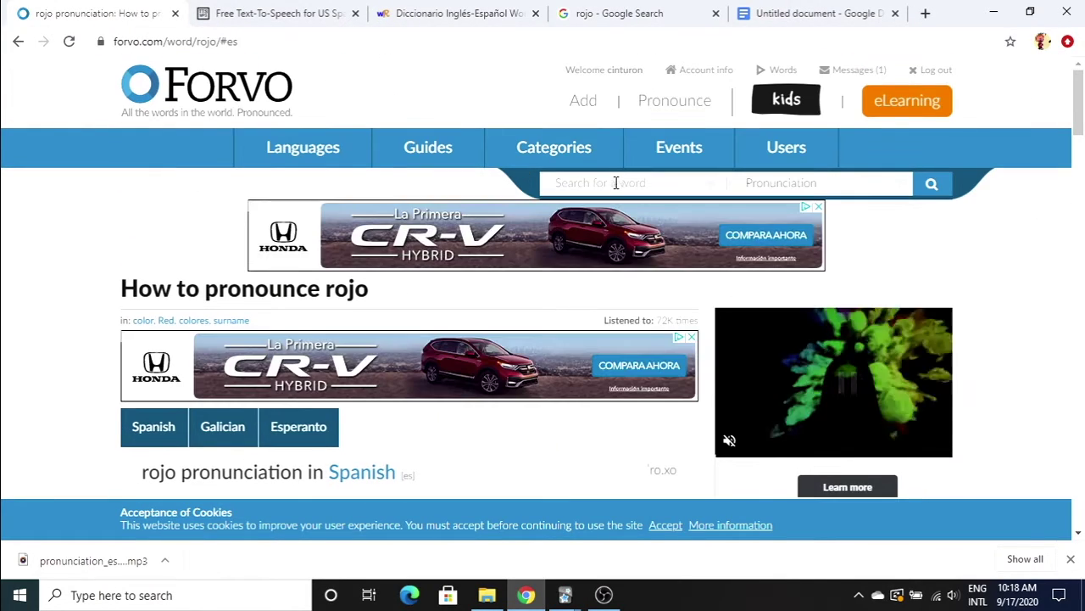
click(617, 183)
text(el fuego)
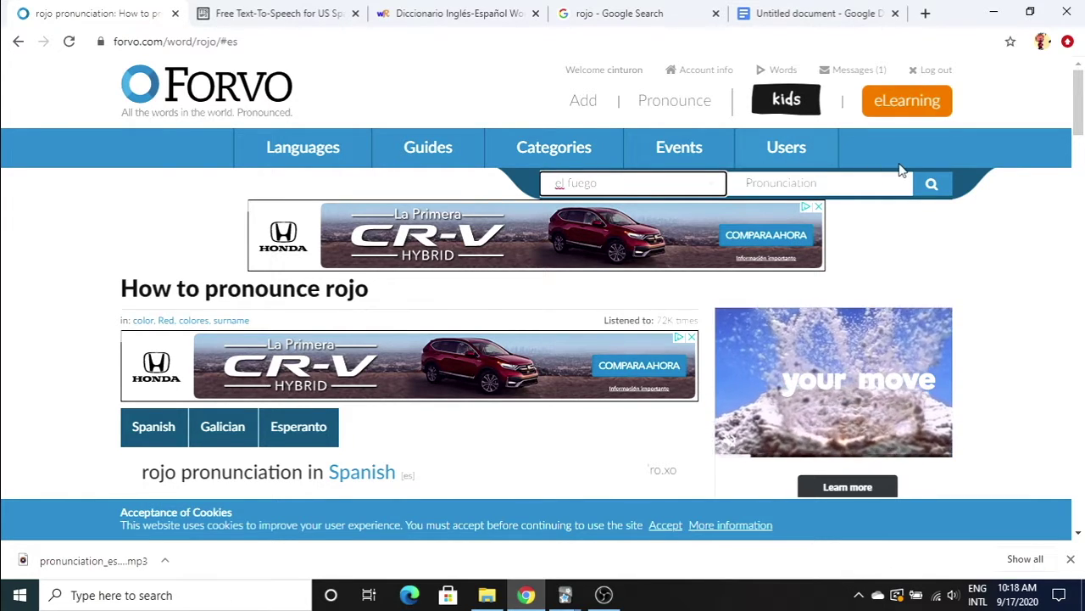
click(931, 185)
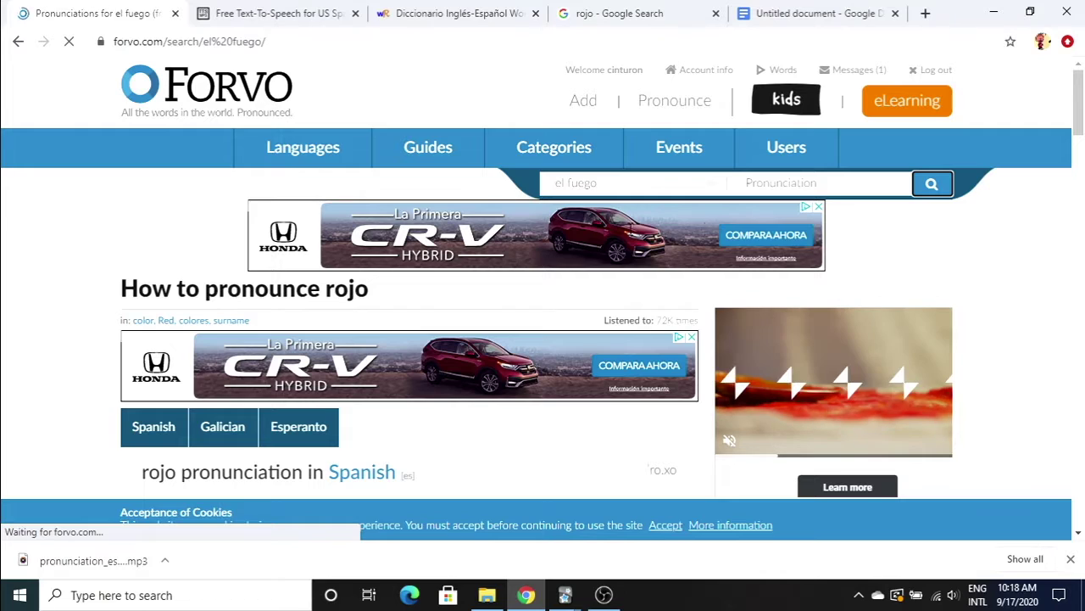
scroll(341, 218, down, 1)
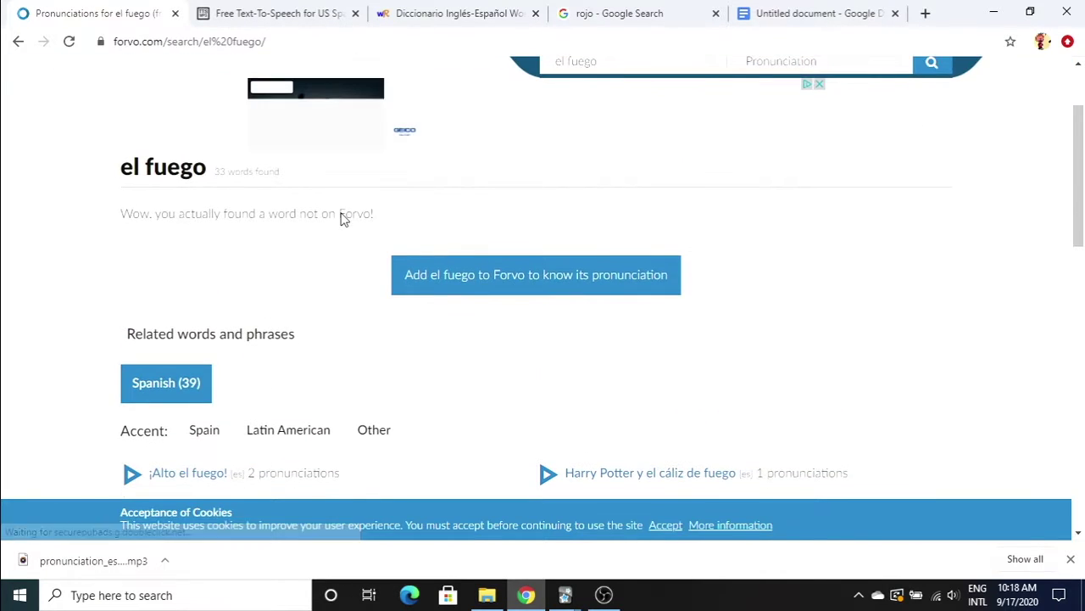
scroll(342, 218, down, 3)
scroll(342, 213, down, 2)
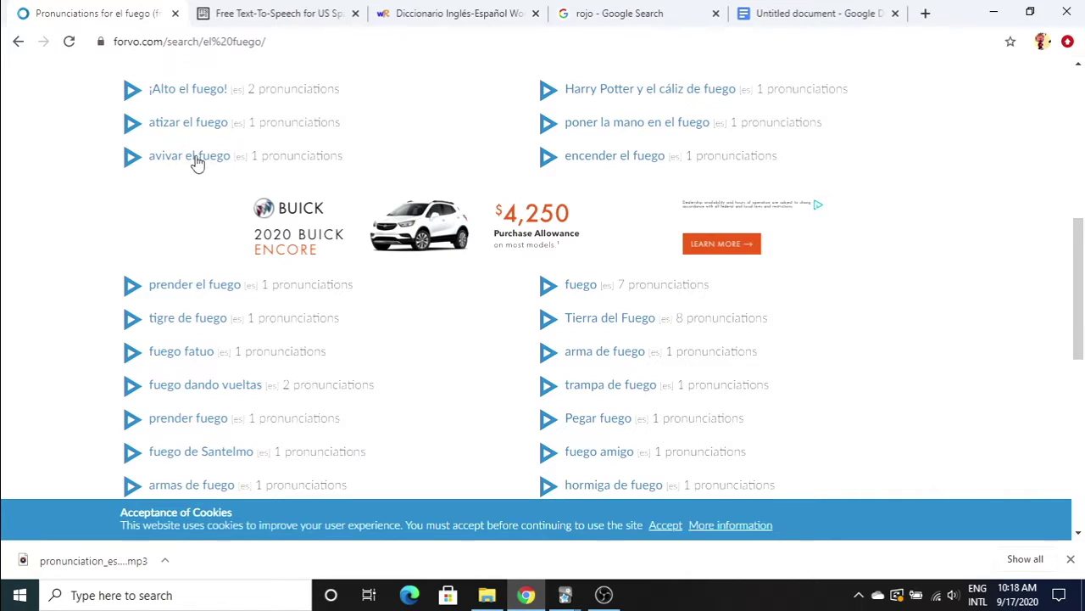
Switch to TTSMP3's US Spanish text-to-speech page and enter "el fuego" as the text.
click(262, 8)
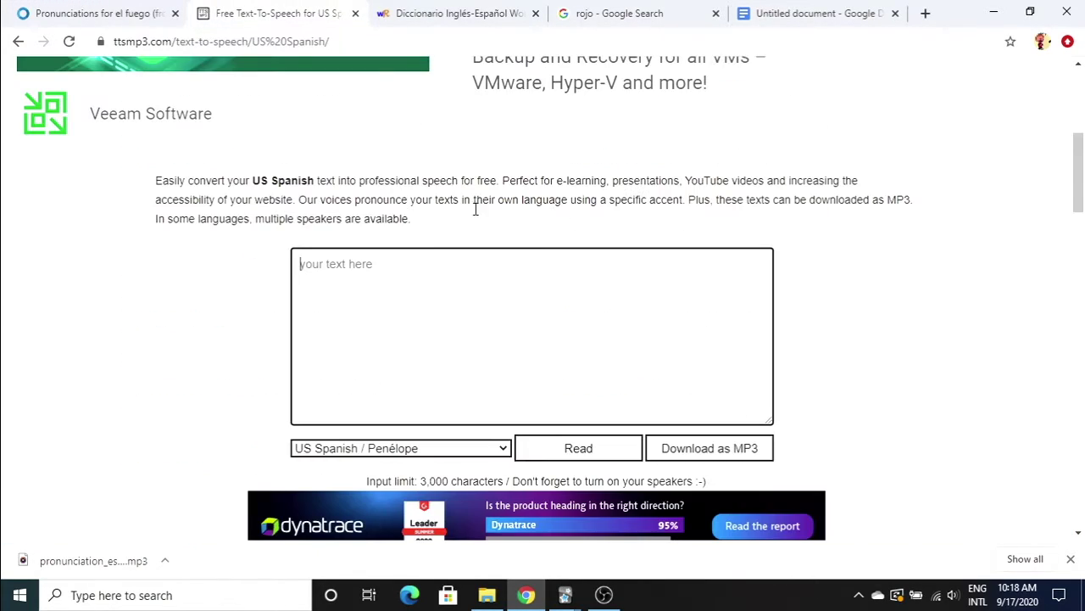
scroll(504, 275, up, 5)
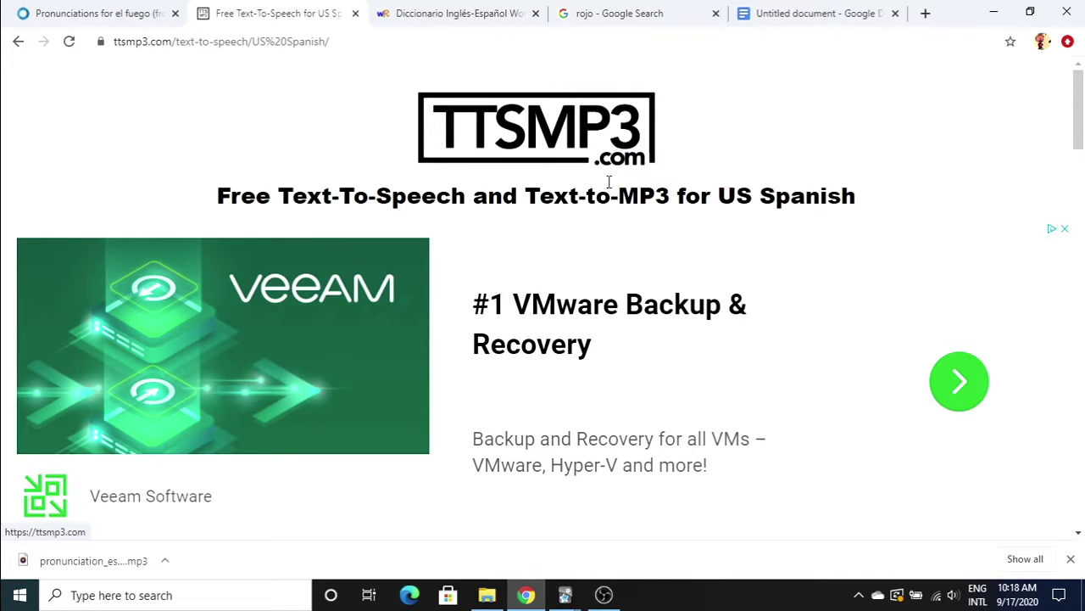
scroll(434, 274, down, 5)
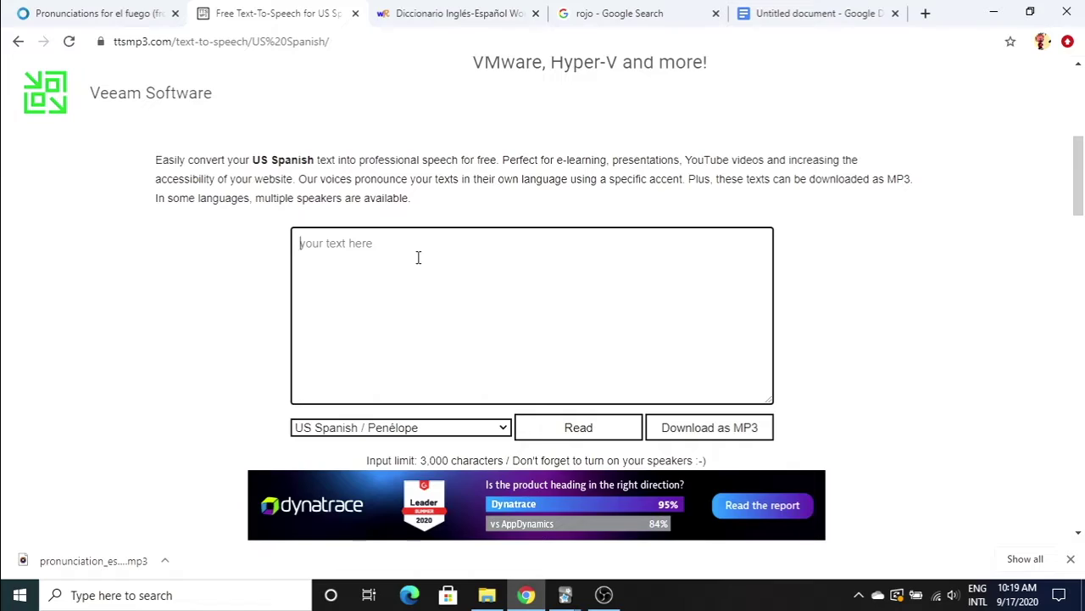
text(el fuego)
Have the US Spanish / Penélope voice read "el fuego" aloud and download the speech as an MP3.
click(467, 427)
click(465, 417)
click(444, 428)
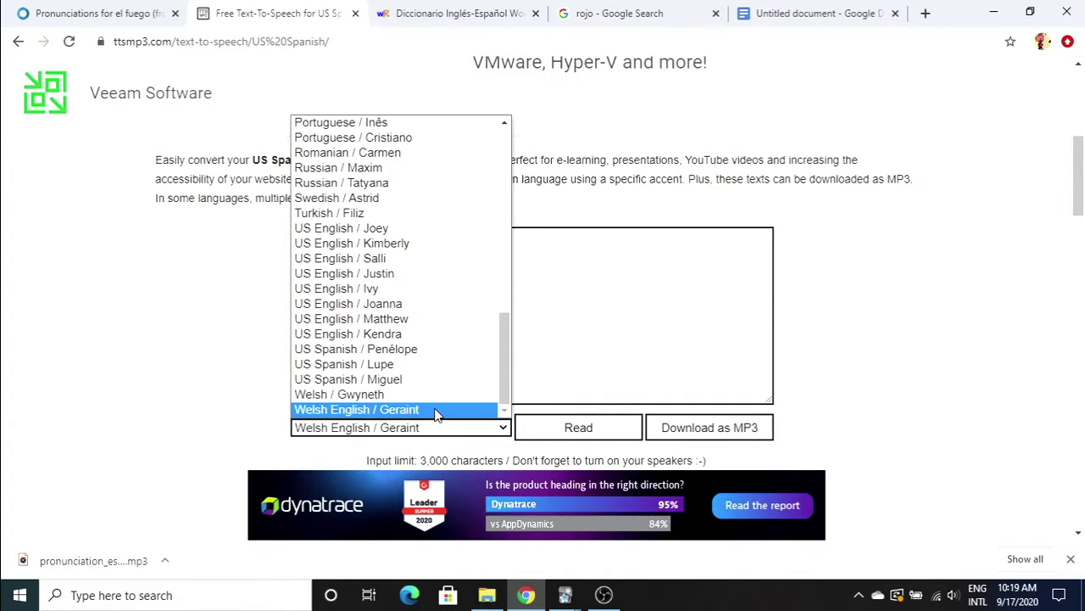
scroll(398, 293, up, 10)
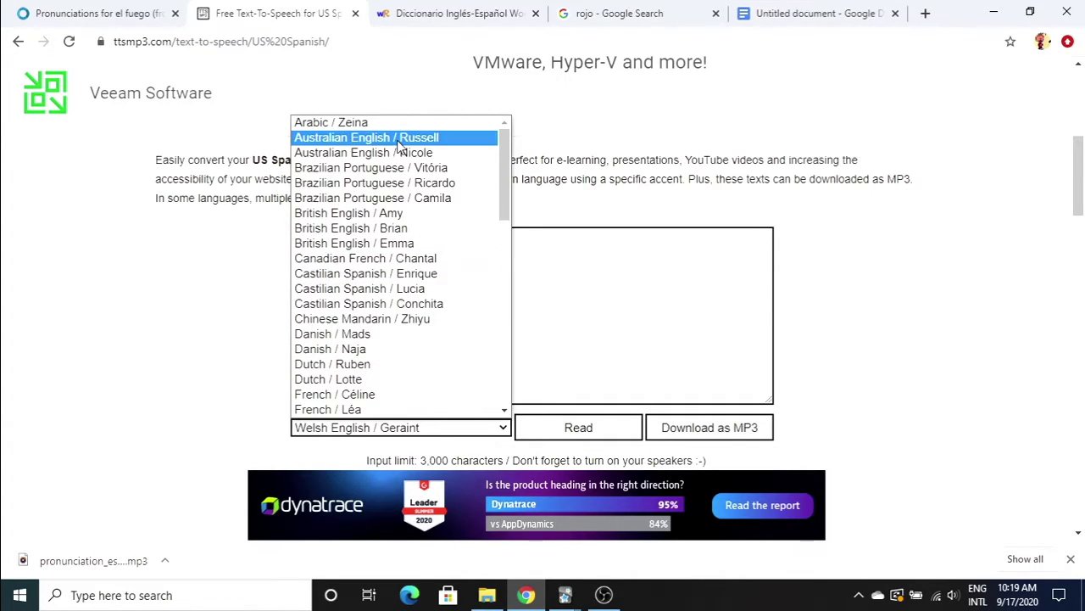
scroll(397, 203, down, 2)
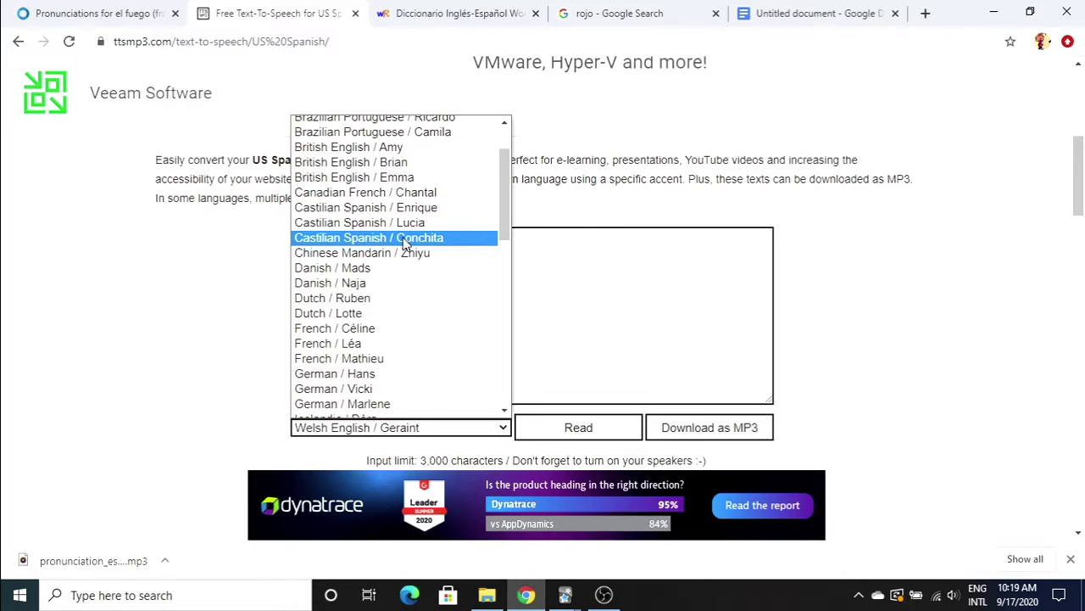
scroll(404, 244, down, 3)
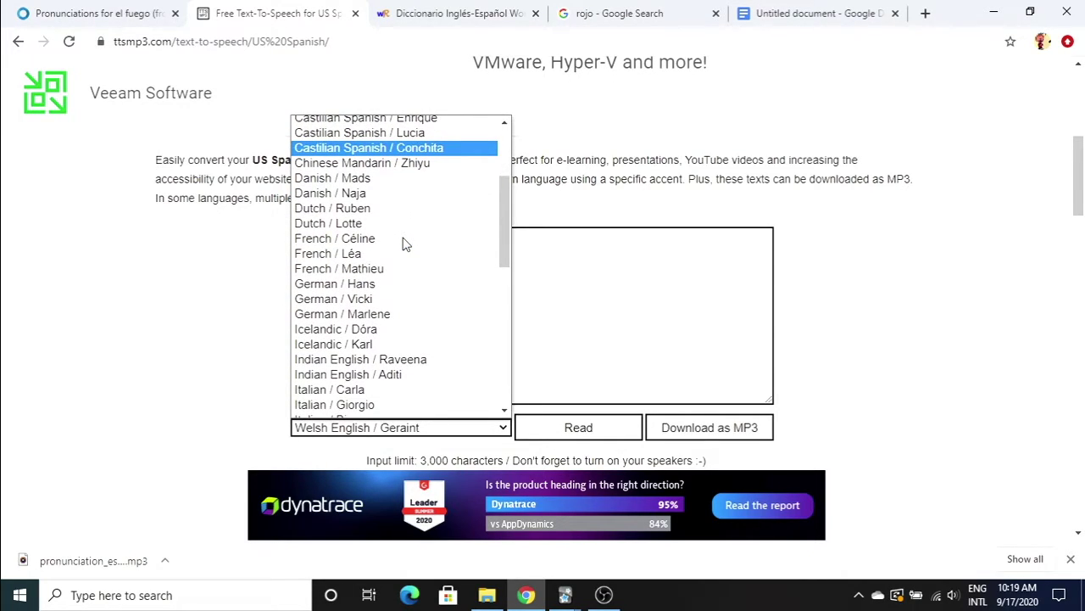
scroll(403, 244, down, 12)
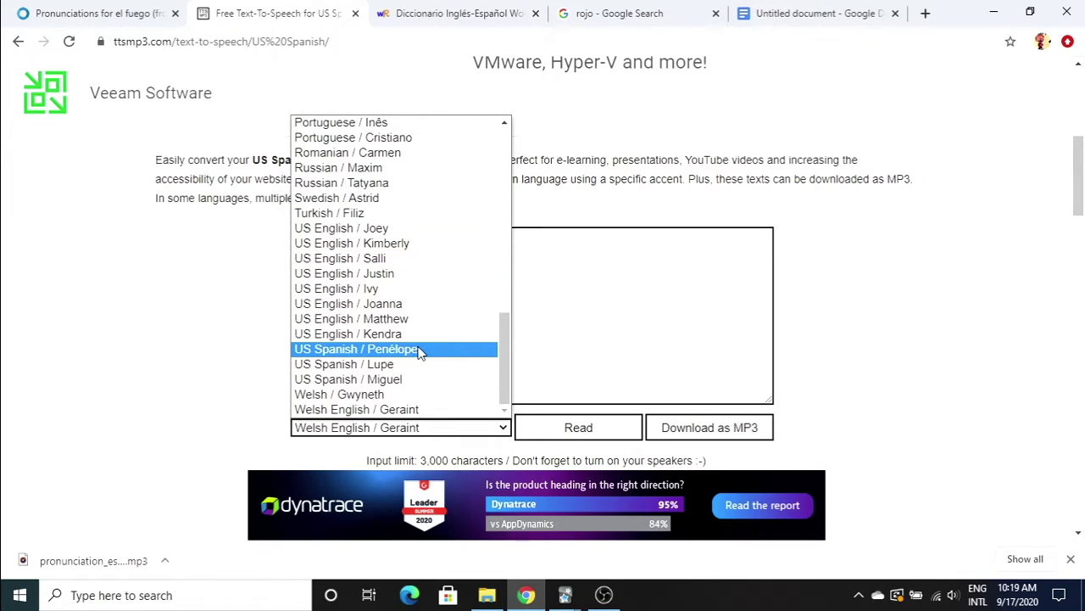
click(419, 350)
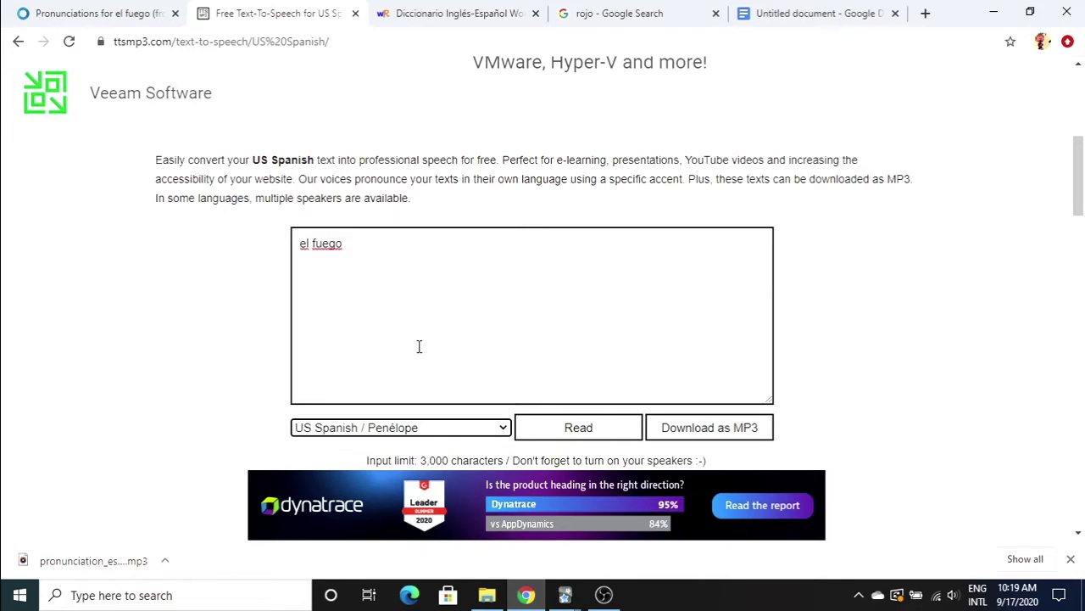
click(579, 428)
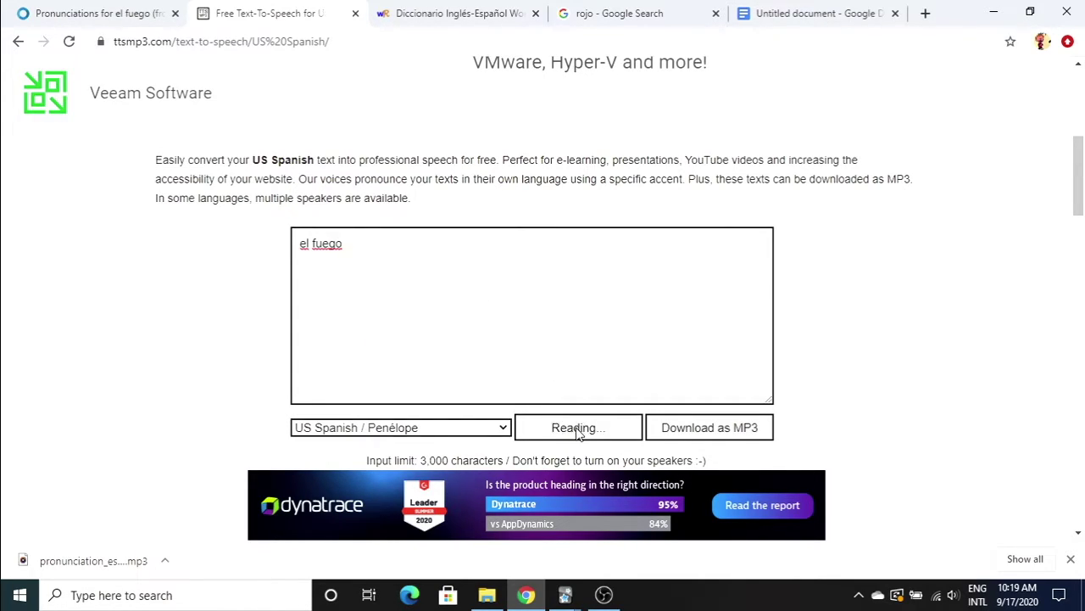
click(710, 430)
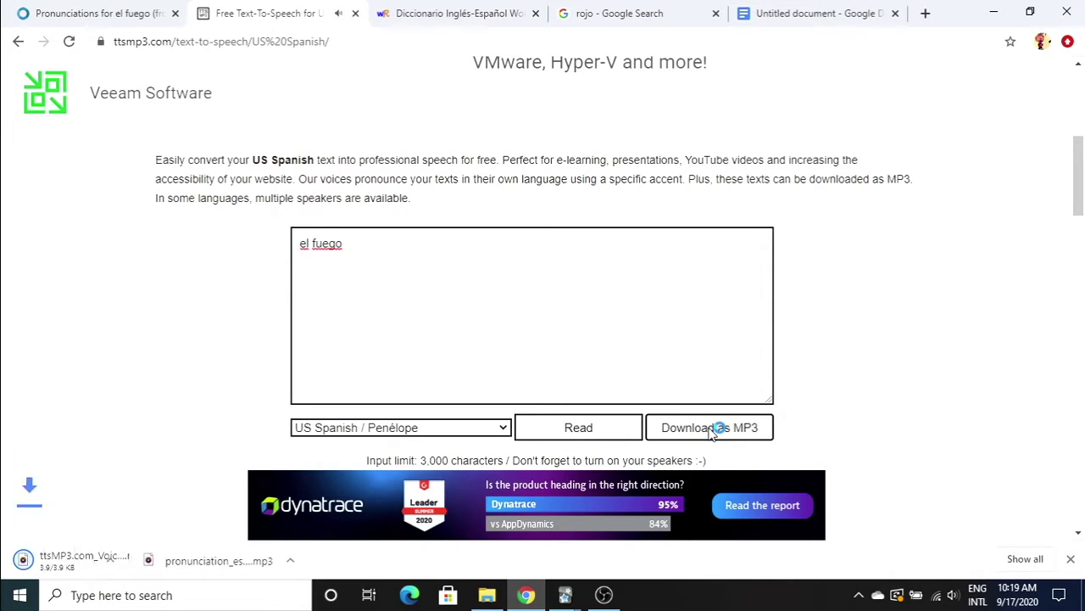
Return to the Google Images results for rojo and search for "fuego" instead.
click(601, 19)
scroll(424, 189, up, 1)
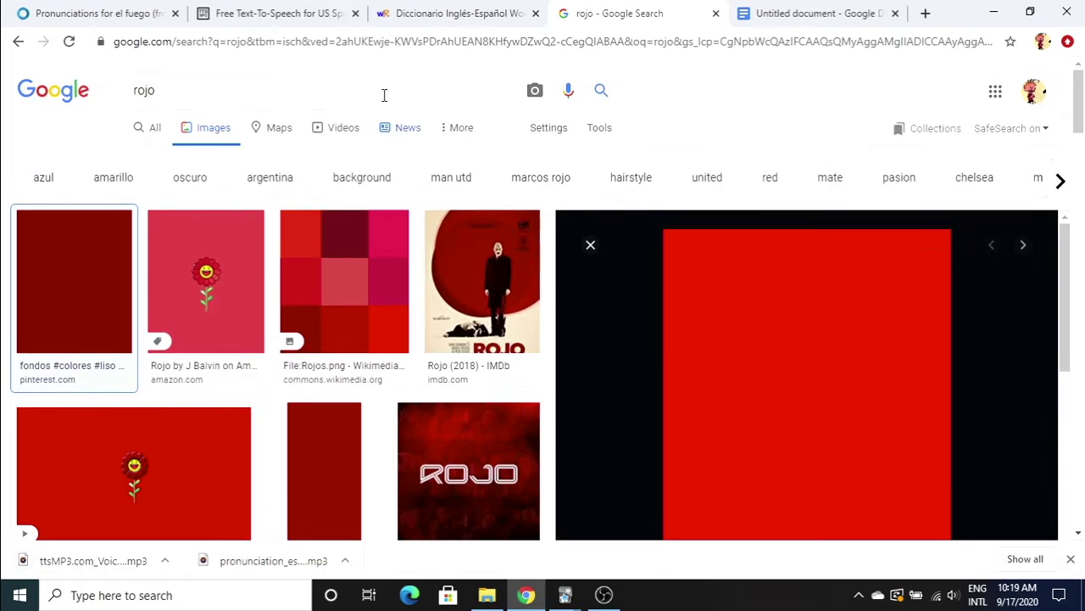
key(BackSpace)
key(BackSpace)
key(BackSpace)
key(BackSpace)
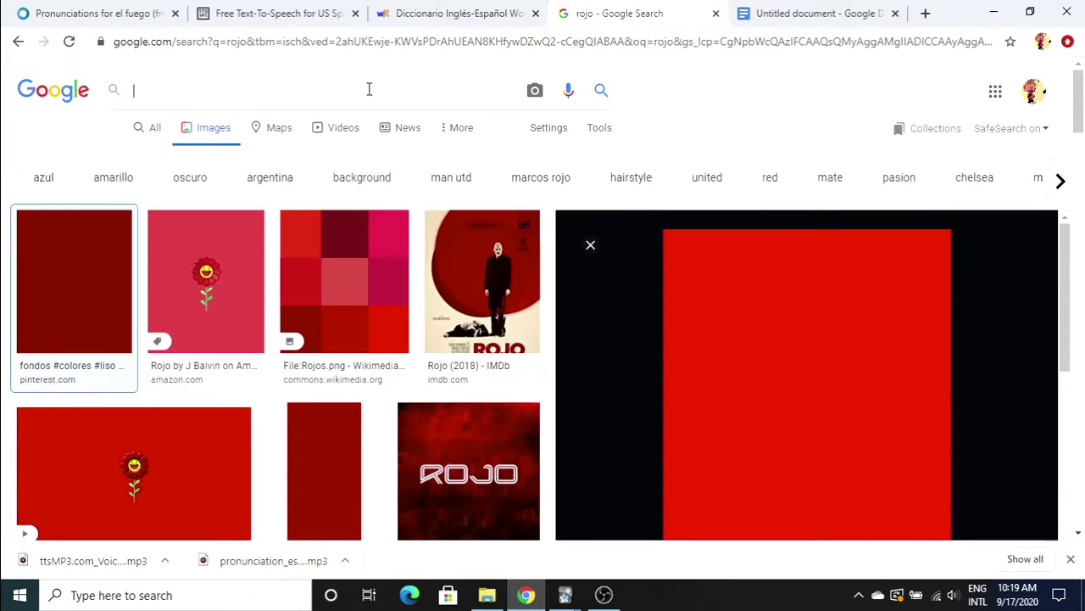
text(fuego)
key(Return)
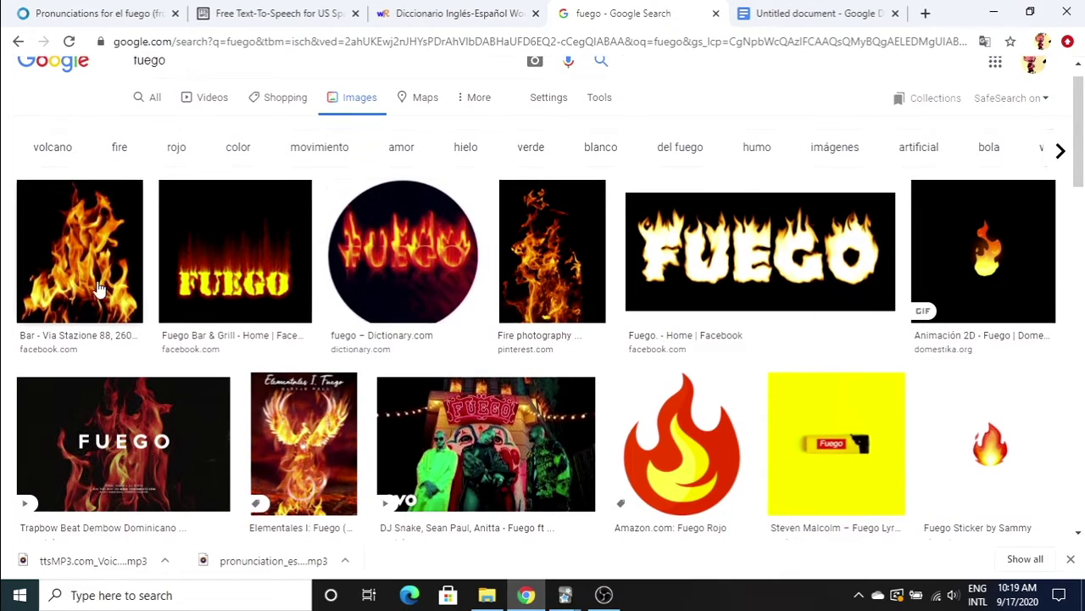
Browse the fire images and copy the "Llamas de fuego" flame illustration from Pinterest.
click(61, 281)
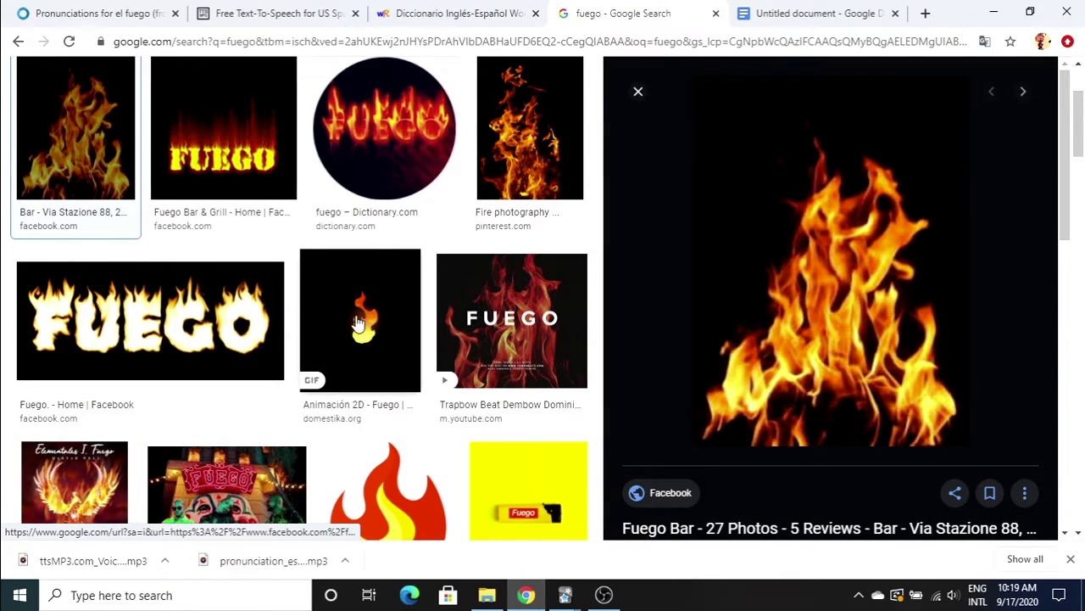
scroll(356, 320, down, 2)
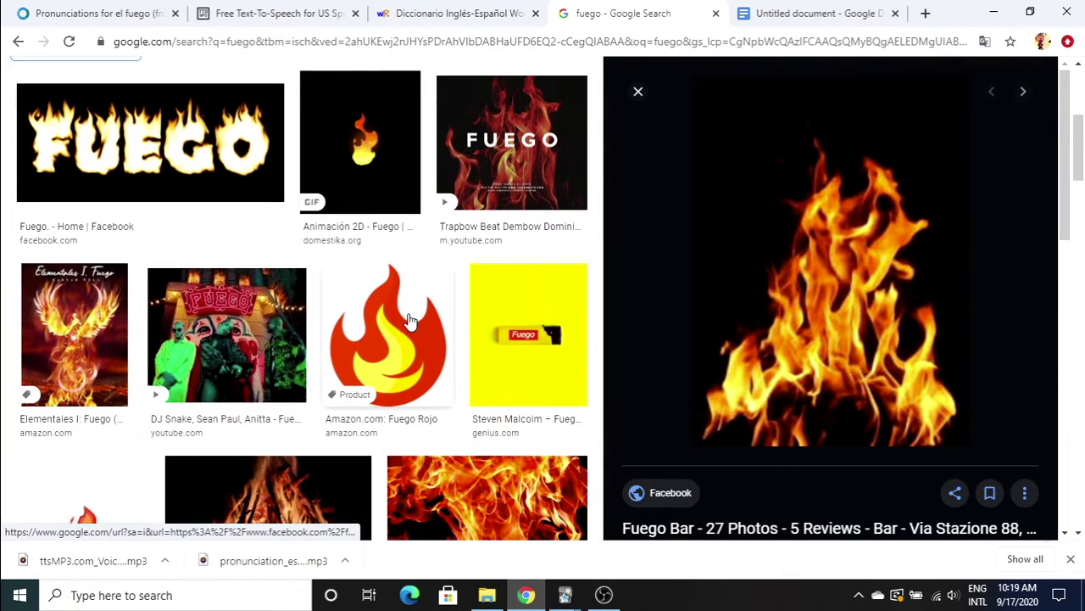
click(409, 320)
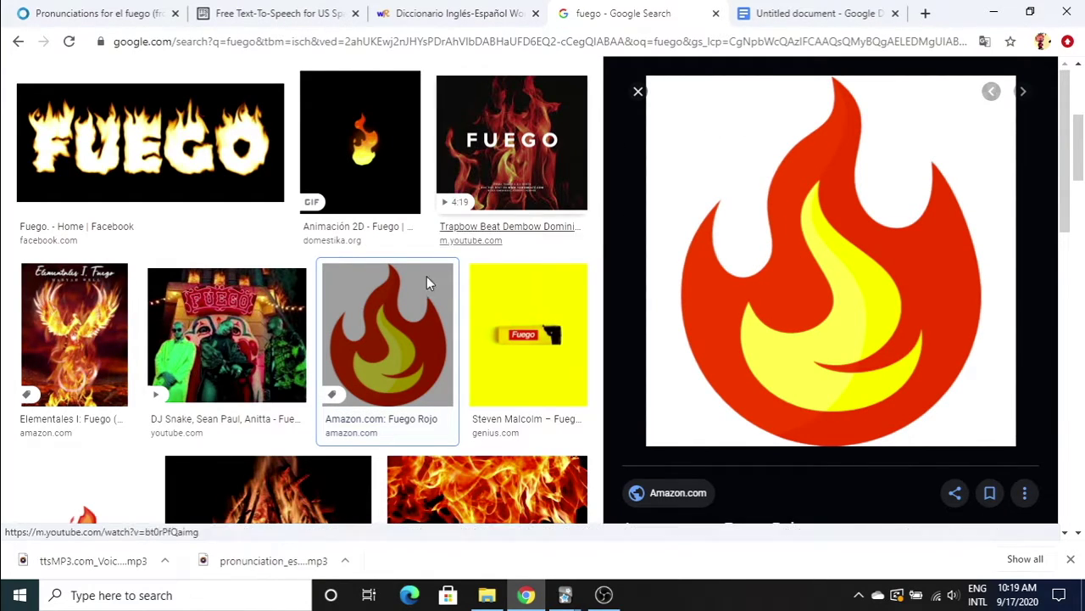
scroll(396, 328, down, 1)
scroll(396, 328, down, 3)
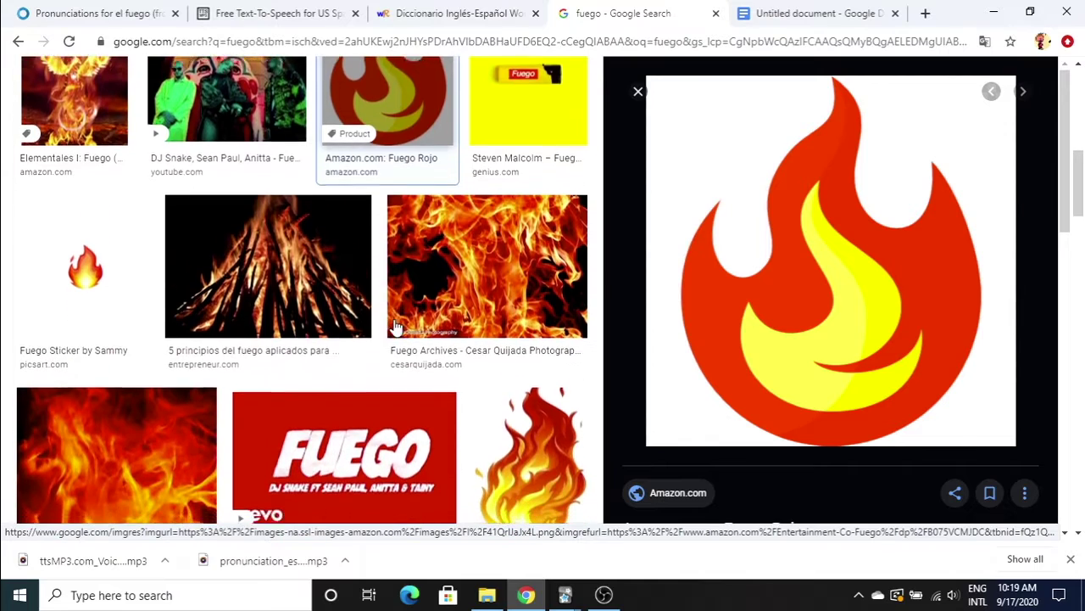
scroll(396, 328, down, 3)
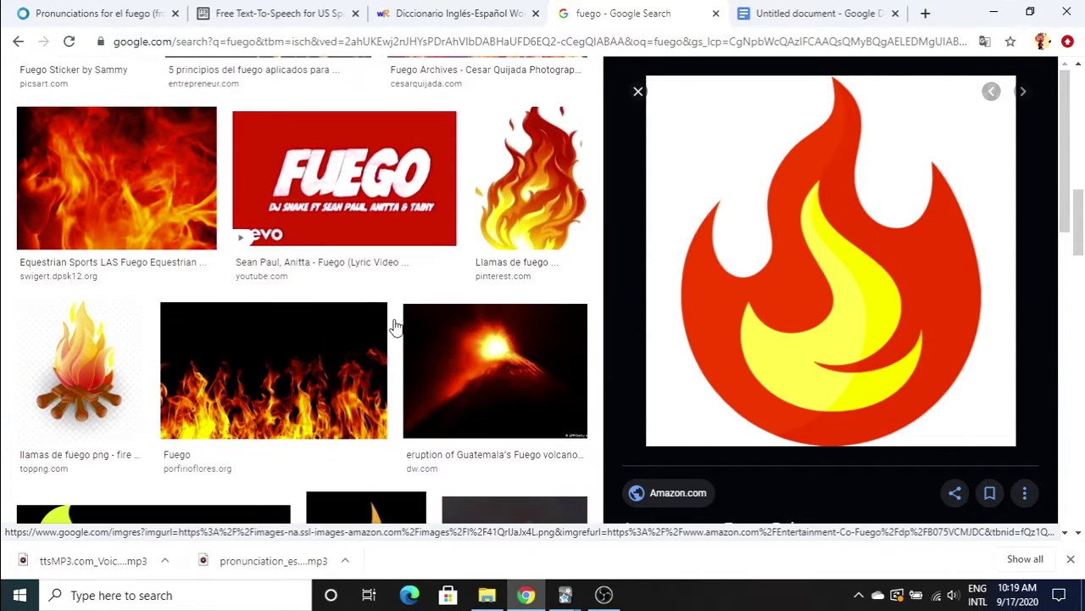
click(502, 214)
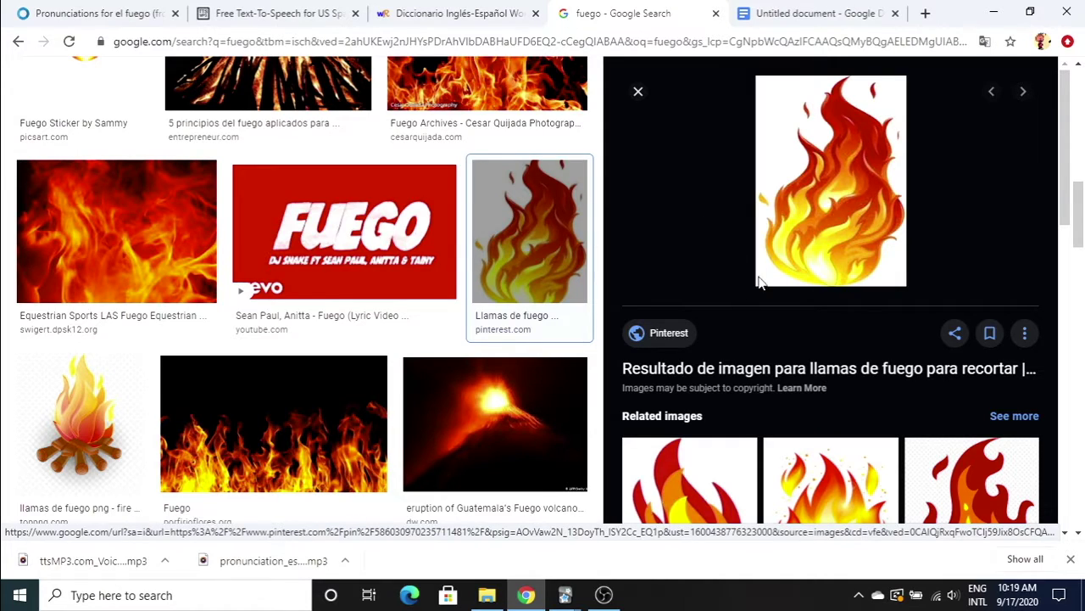
right_click(817, 212)
click(874, 379)
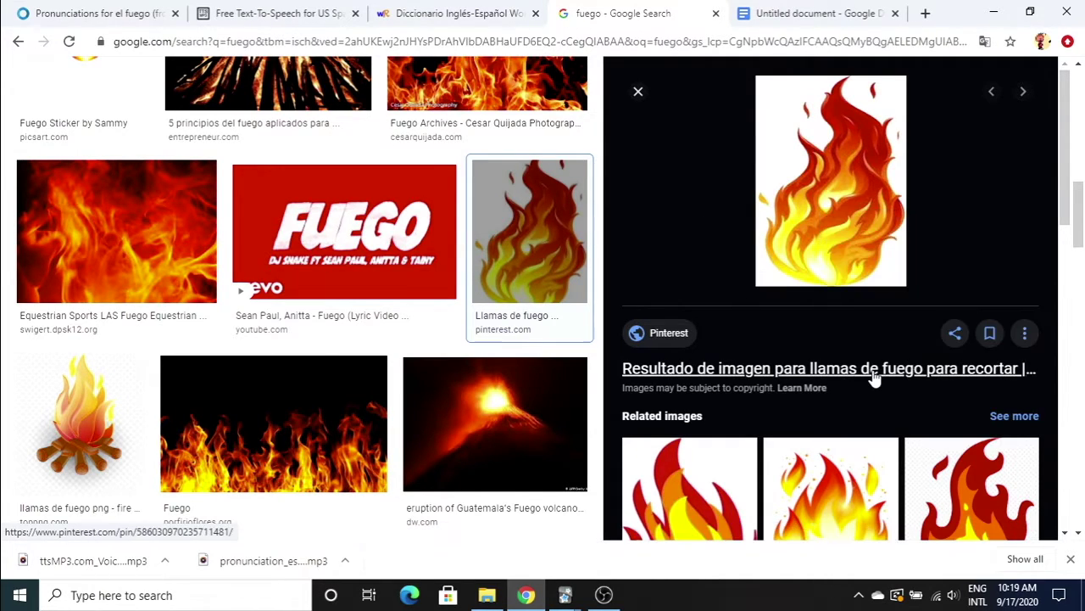
In Anki's new card window, insert the downloaded ttsMP3 audio into the Front and paste the copied flame image into the Back.
mouse_move(565, 595)
click(670, 531)
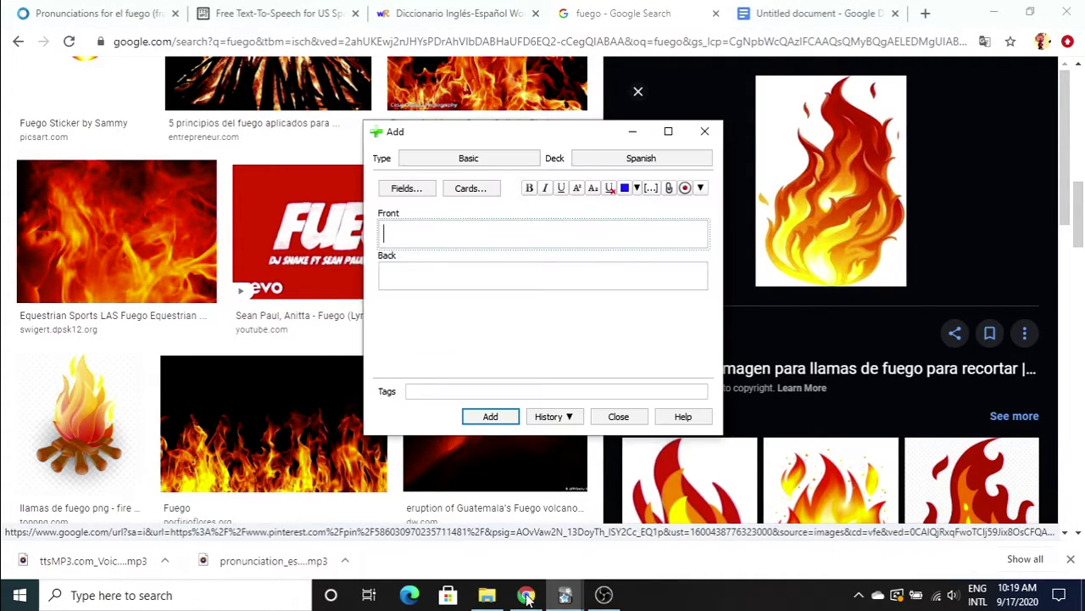
click(487, 594)
drag(670, 269, 458, 237)
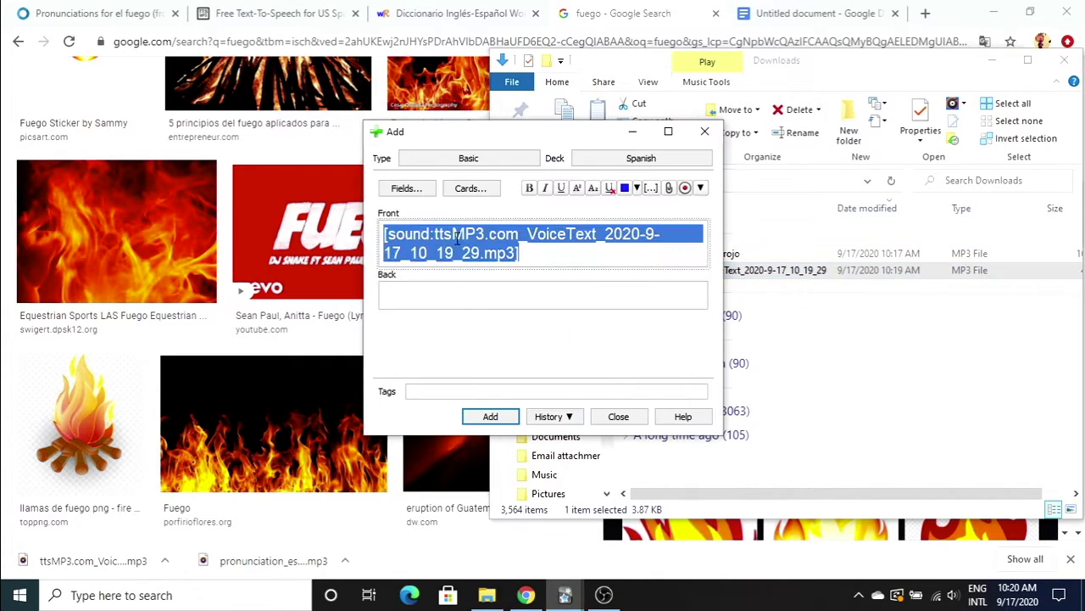
right_click(458, 286)
click(487, 323)
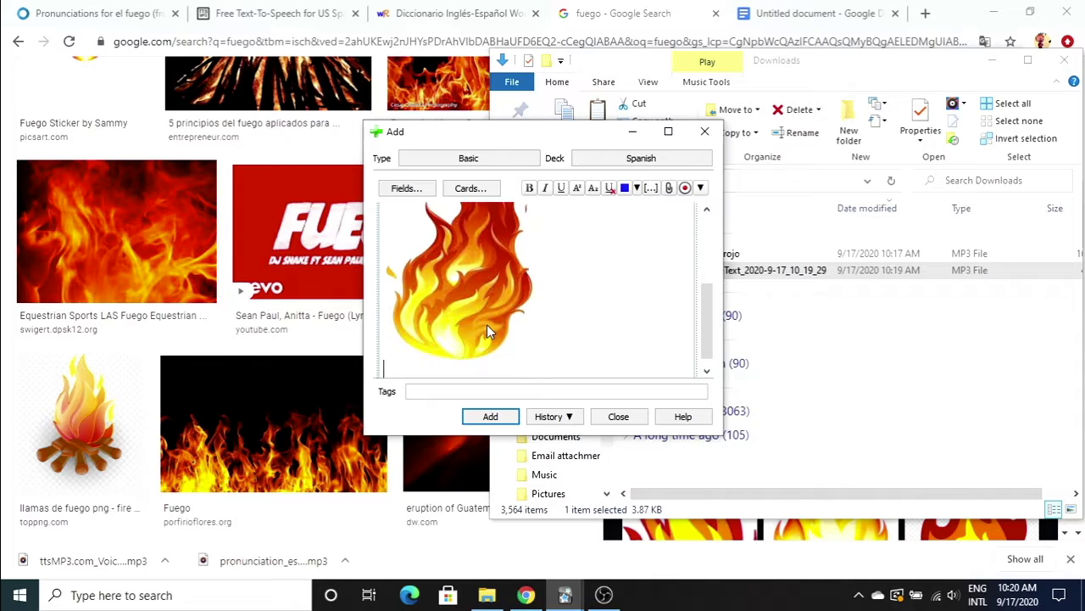
Below the flame image, write "el fuego - the fire" and "masculine noun" on separate lines, and add the card to the Spanish deck.
text(el fuego)
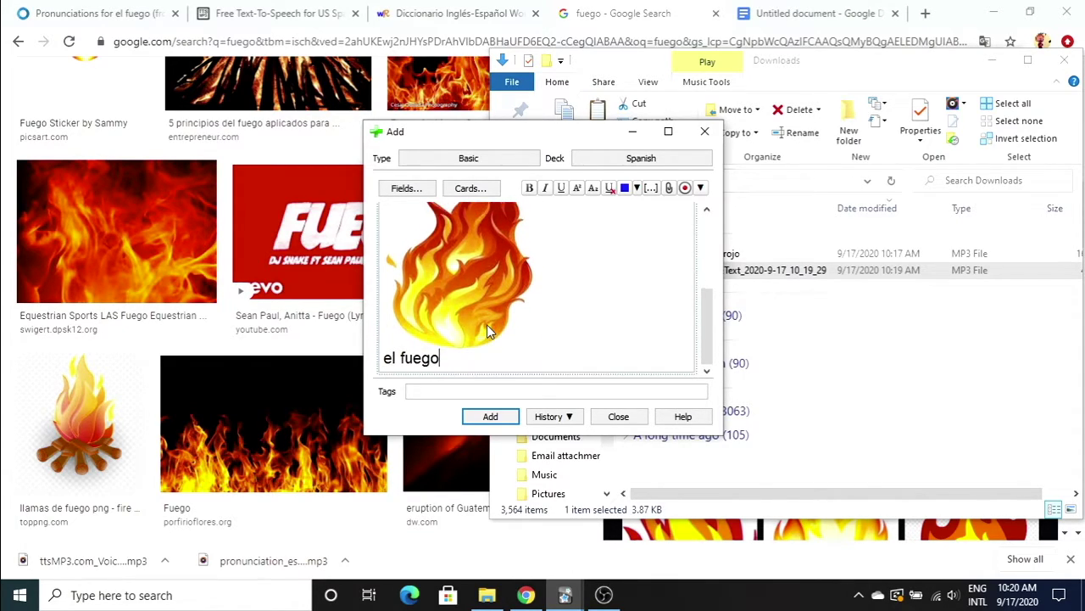
text( - the fire)
key(Return)
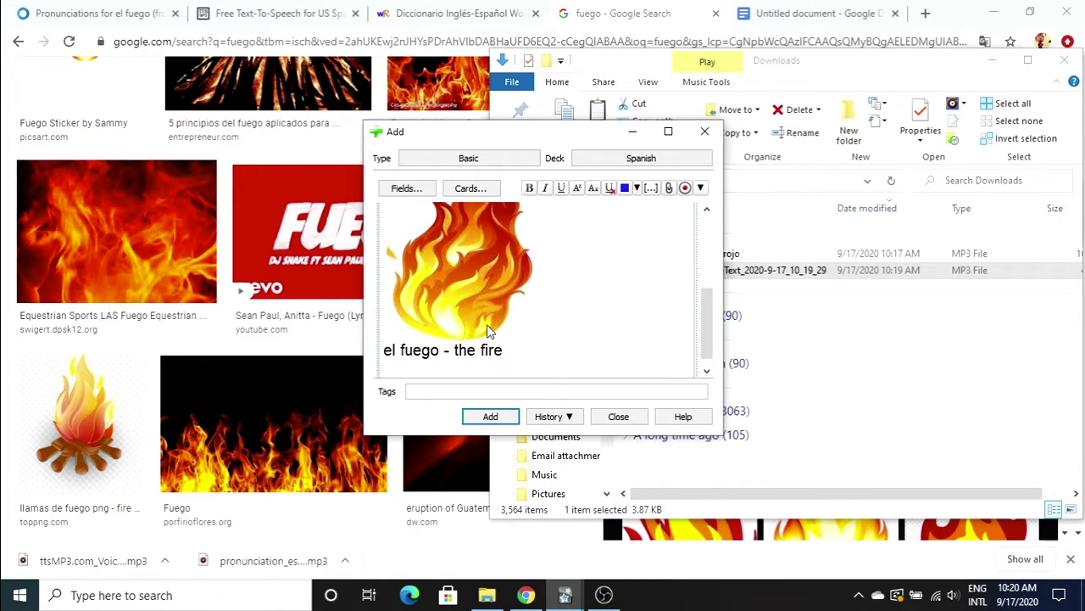
text(masculine noun)
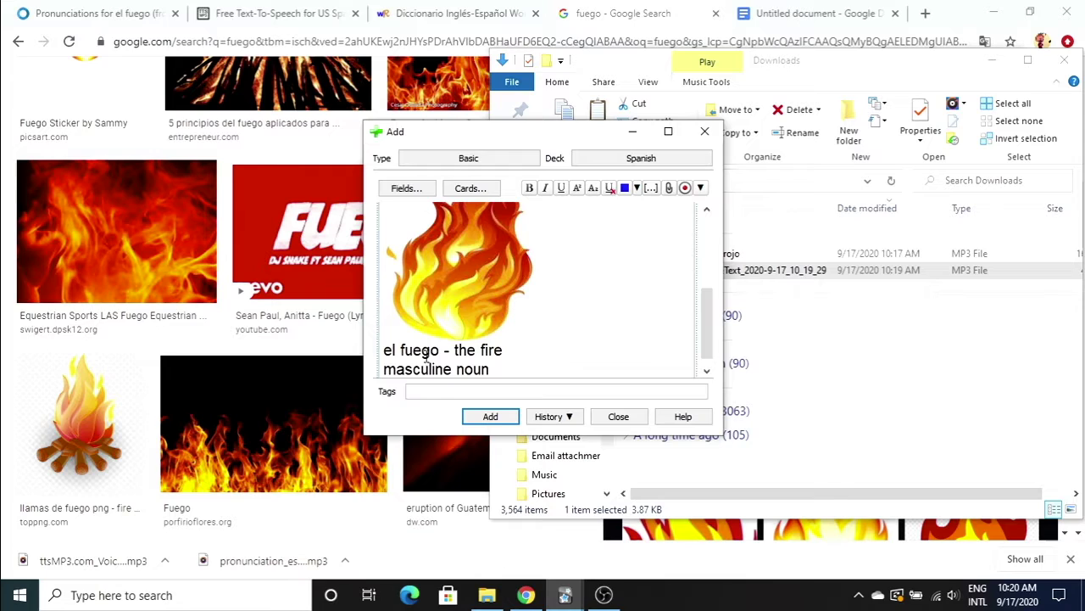
click(496, 418)
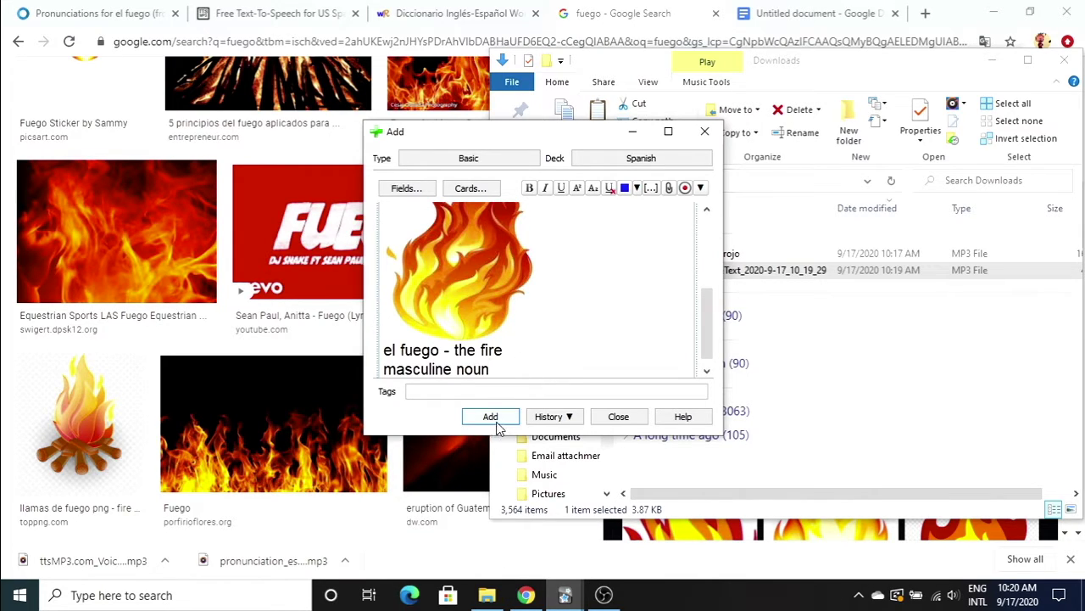
Switch to Forvo, search for "comer" in place of the previous term, and open its Spanish pronunciations page.
click(73, 10)
click(584, 187)
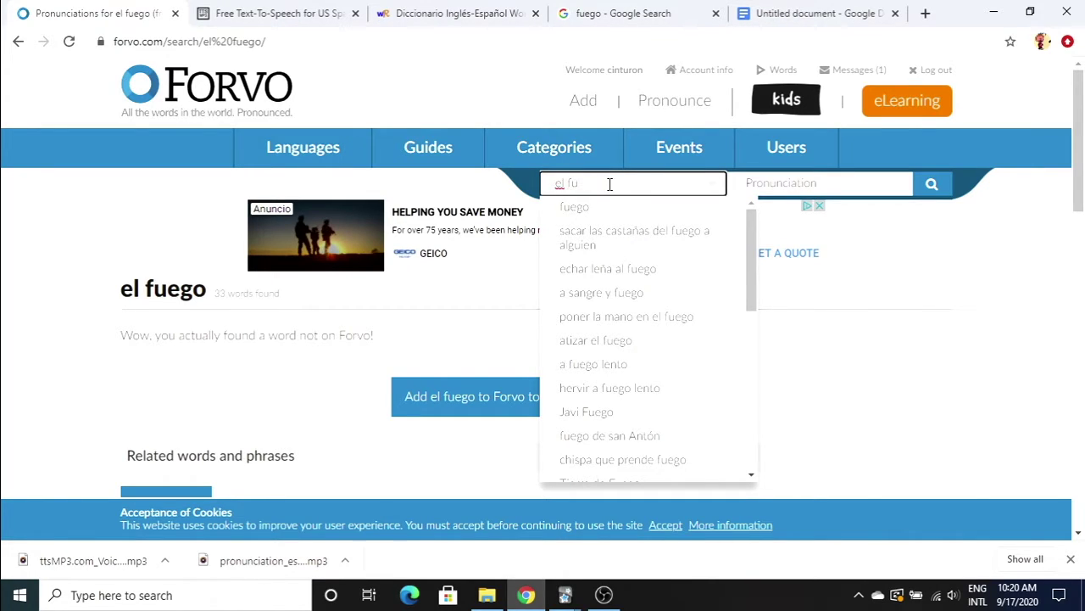
key(BackSpace)
key(BackSpace)
key(BackSpace)
key(BackSpace)
key(BackSpace)
text(comer)
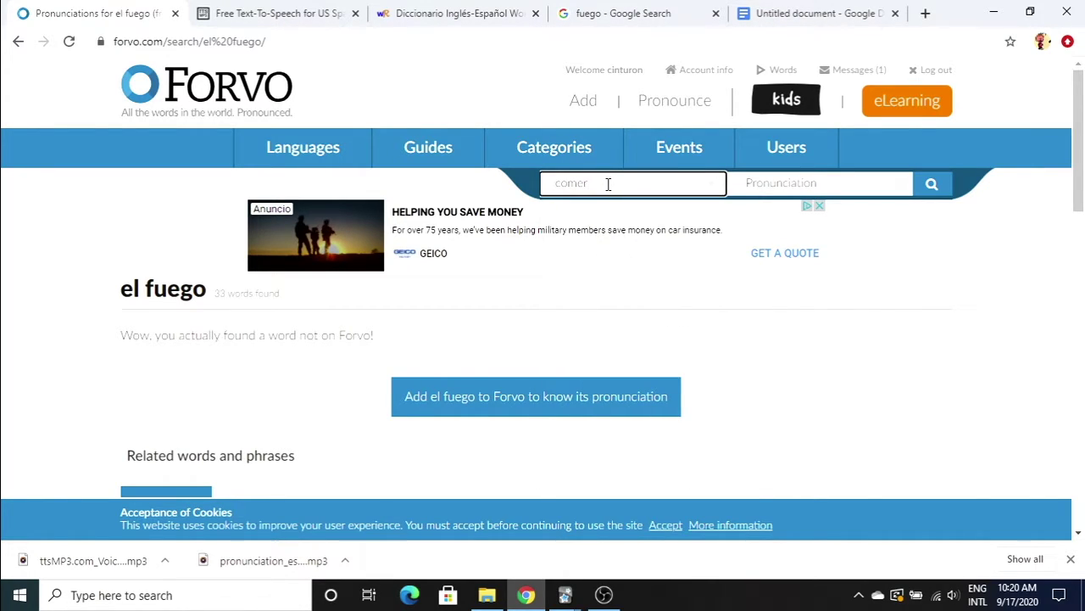
click(604, 214)
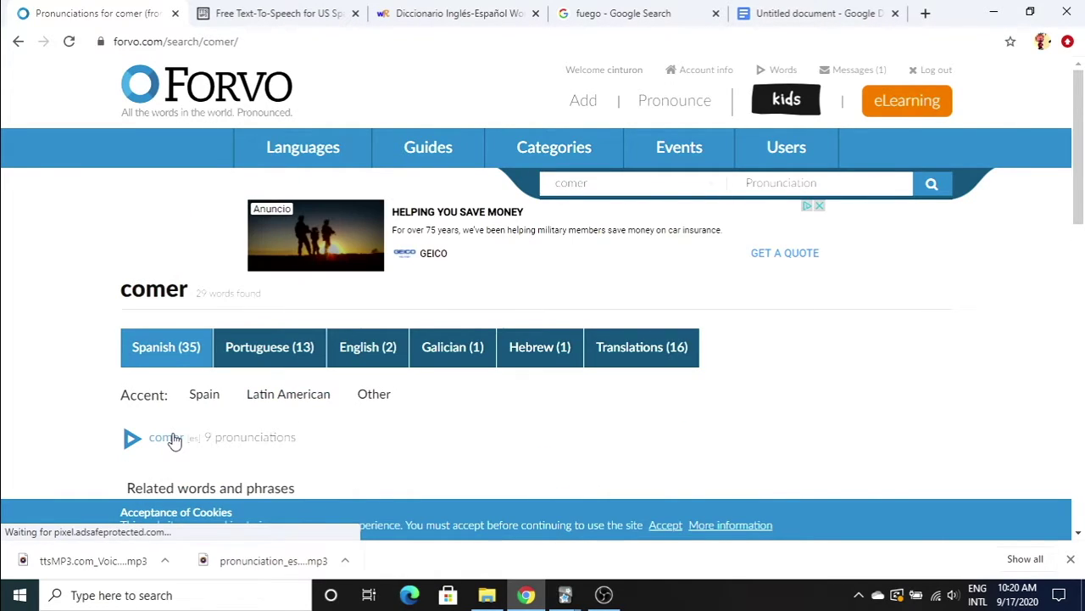
click(169, 437)
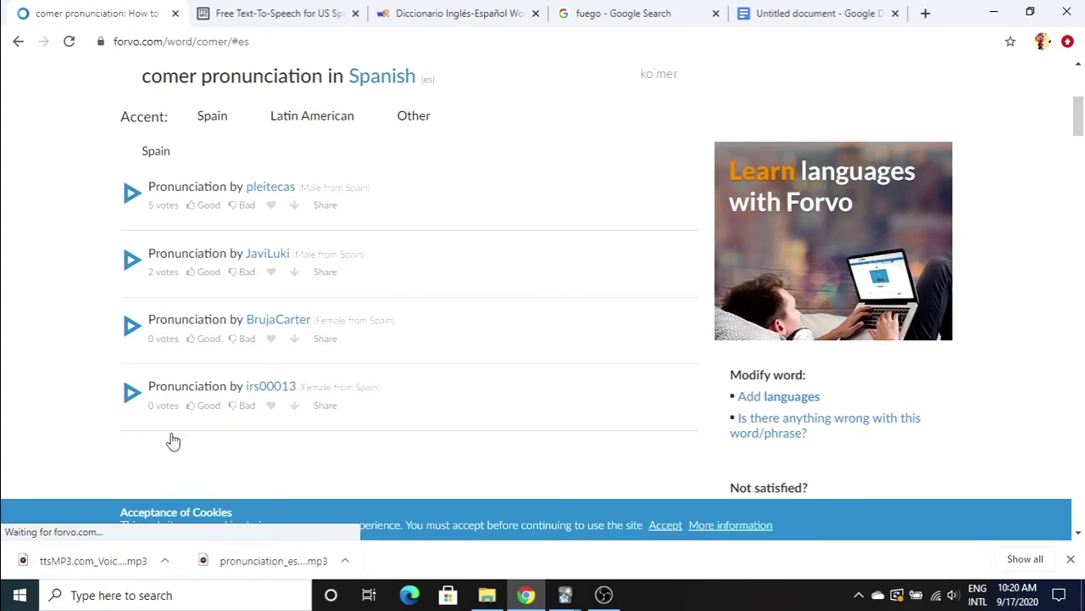
Listen to the Latin American pronunciations of comer and download the second recording by a male speaker from Mexico.
scroll(173, 441, down, 3)
scroll(171, 440, down, 4)
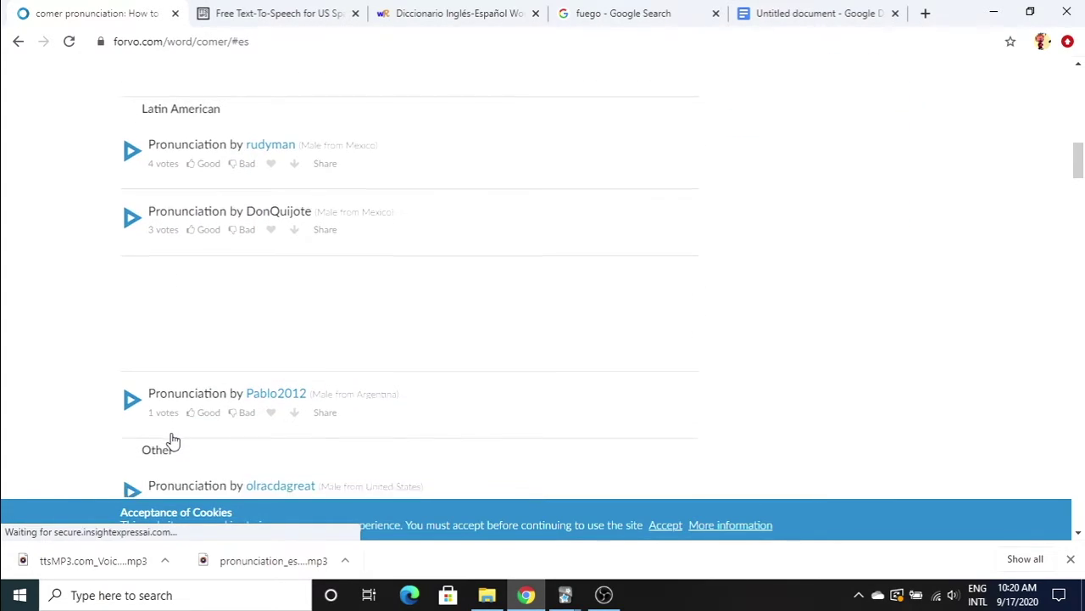
click(132, 119)
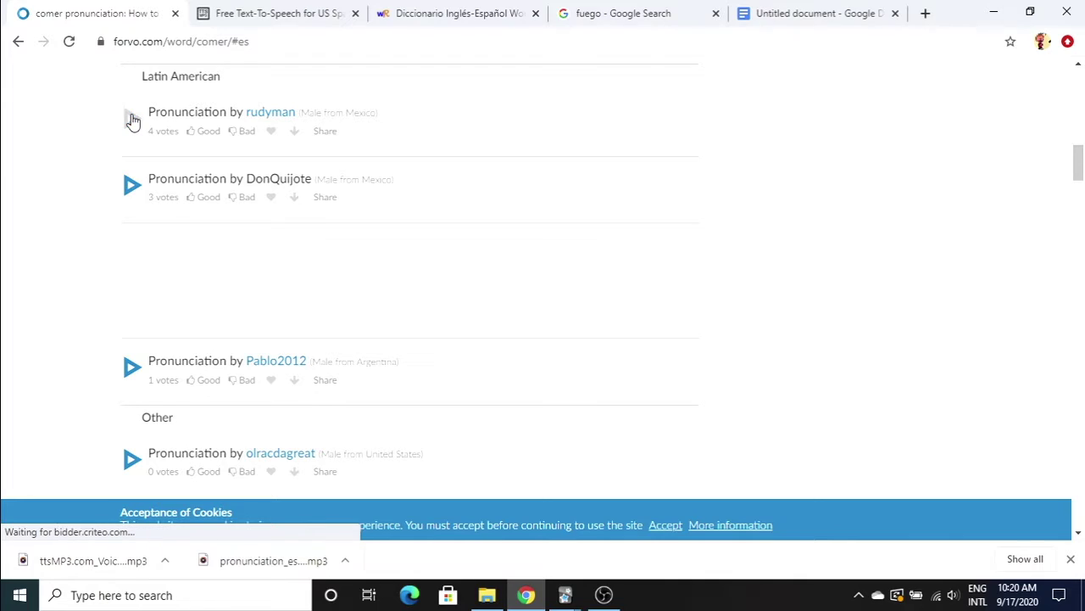
click(128, 187)
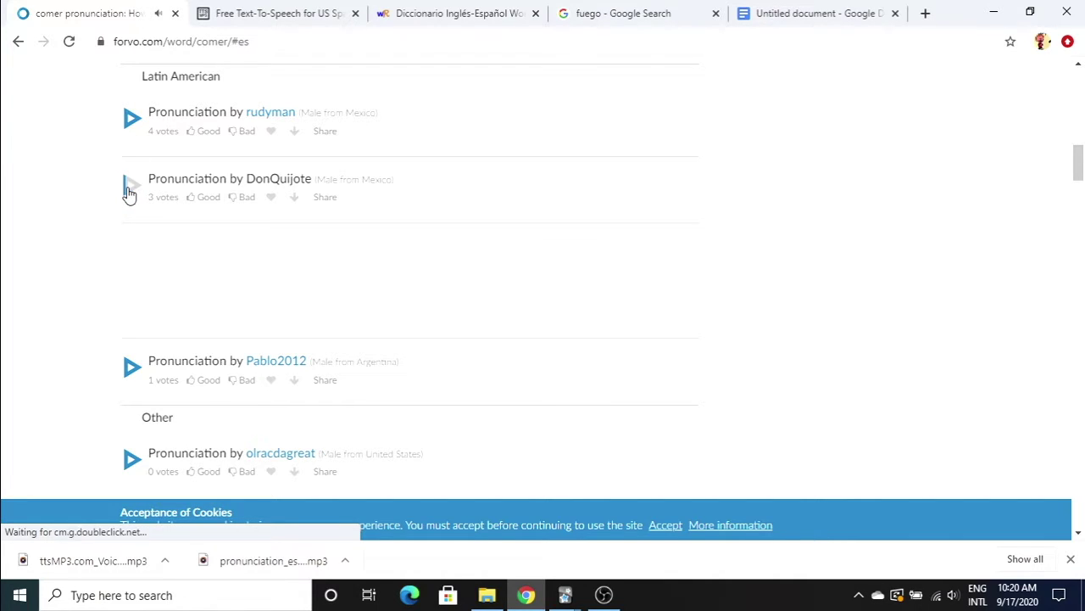
click(131, 369)
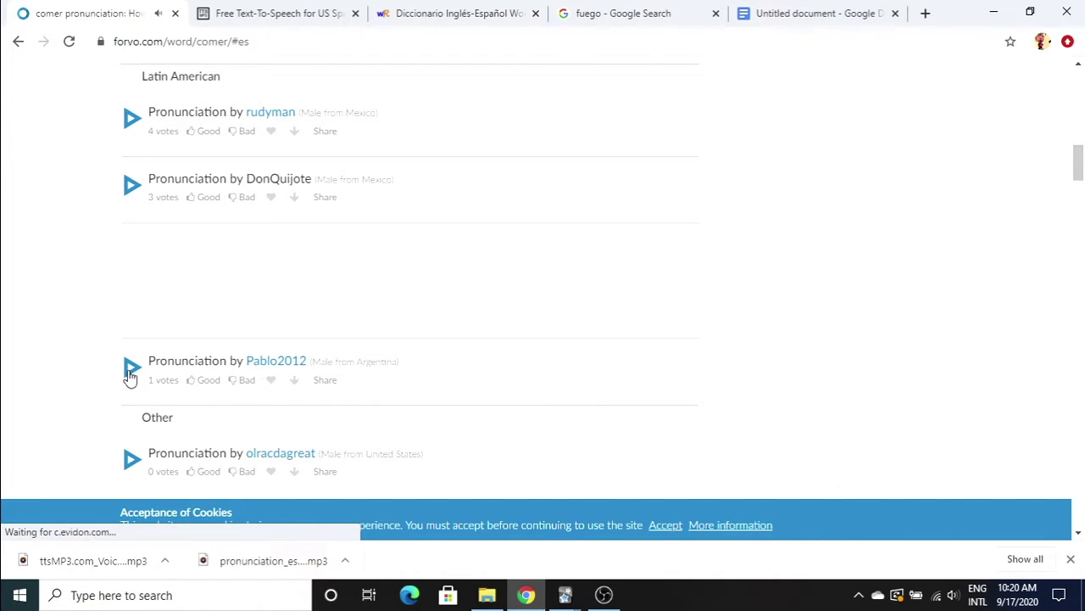
click(131, 186)
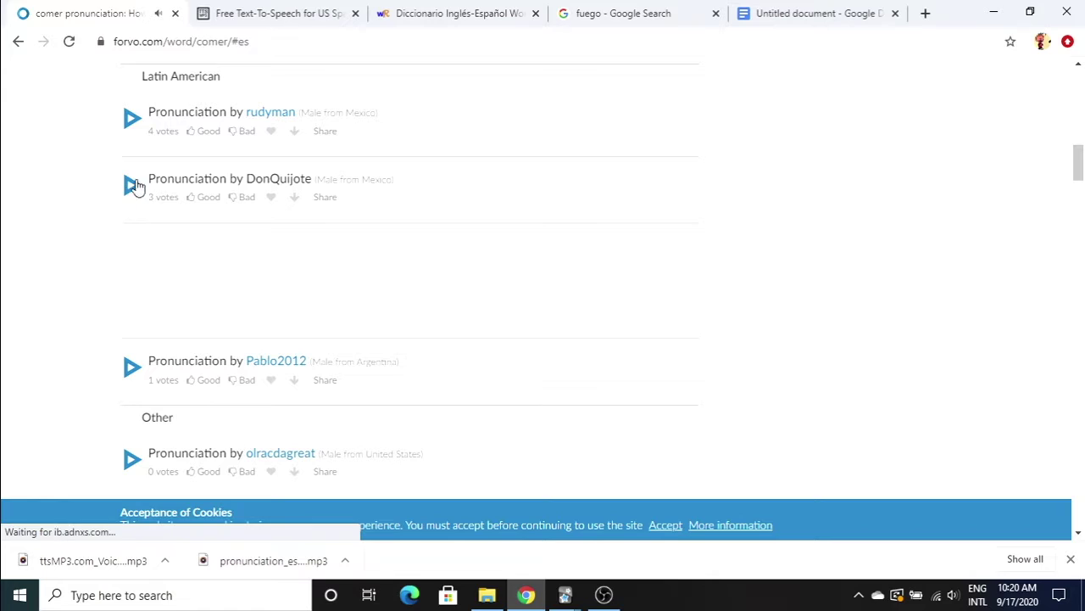
click(295, 202)
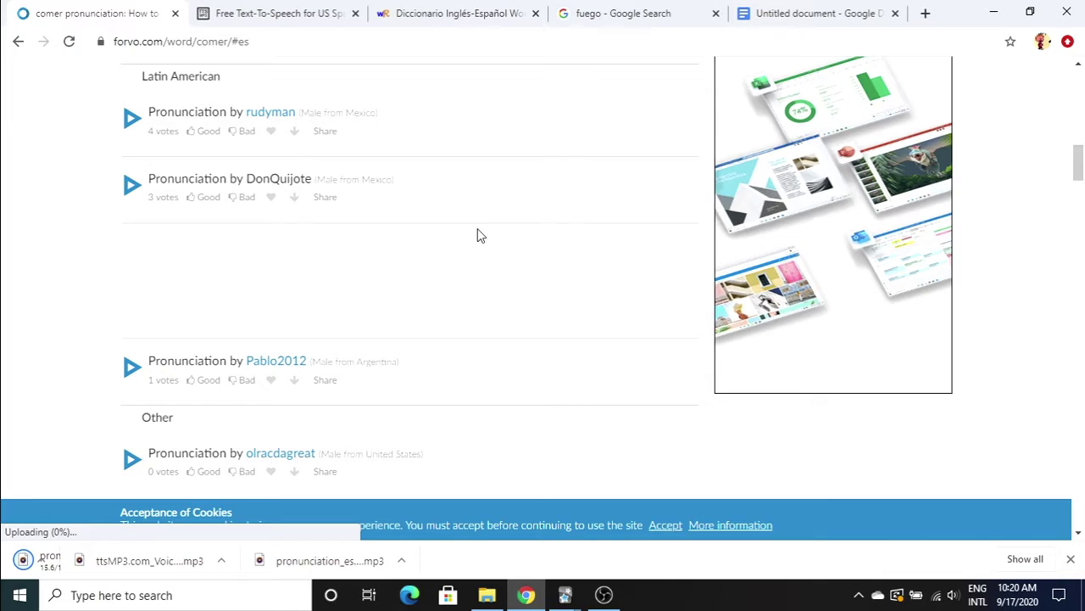
Return to the Google Images results for fuego and search for "comer" instead.
click(625, 13)
scroll(408, 193, up, 3)
scroll(409, 193, up, 5)
click(356, 93)
key(BackSpace)
key(BackSpace)
key(BackSpace)
key(BackSpace)
key(BackSpace)
text(comer)
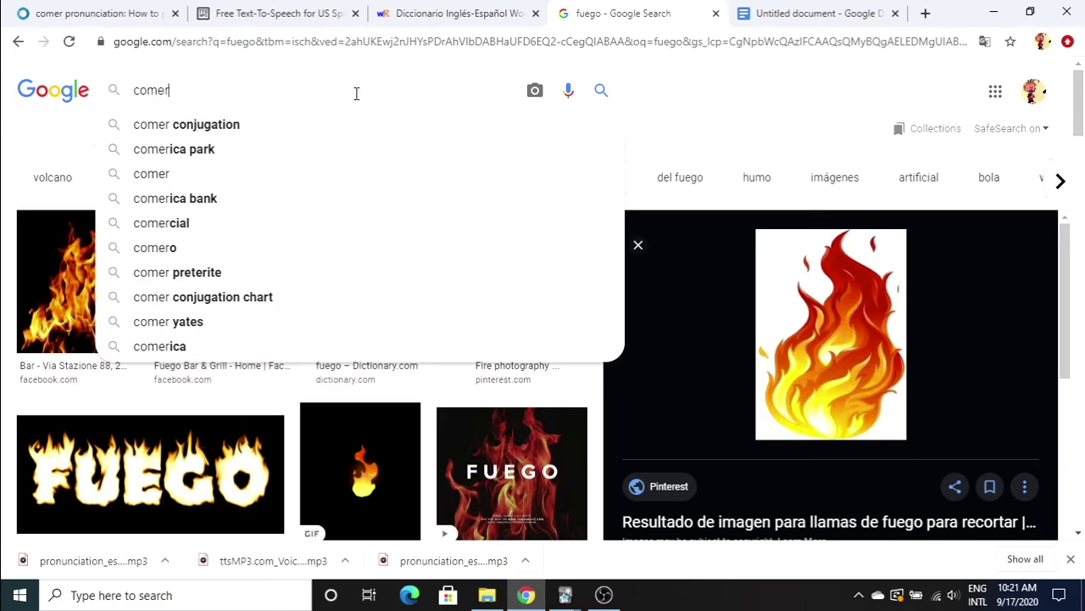
key(Return)
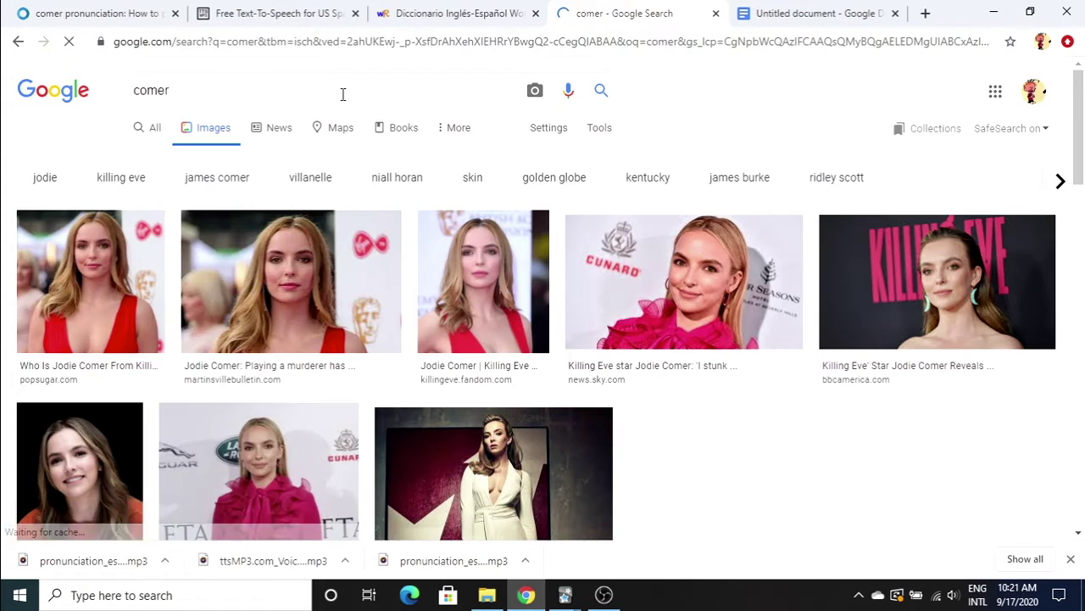
Replace the image search term with "eating" and run the search.
click(222, 91)
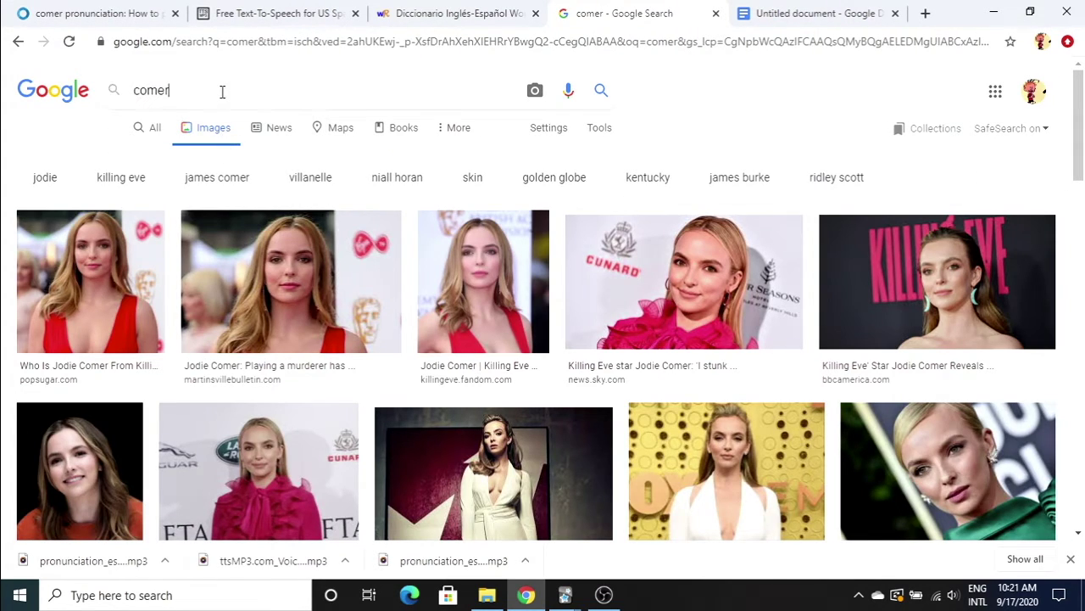
key(BackSpace)
key(BackSpace)
key(BackSpace)
key(BackSpace)
text(eating)
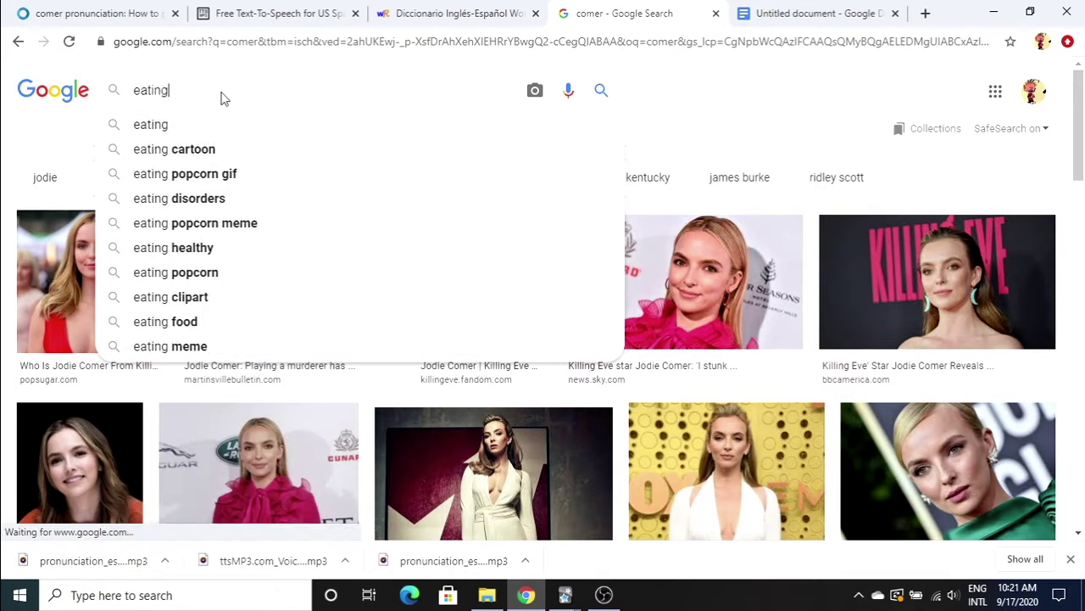
key(Return)
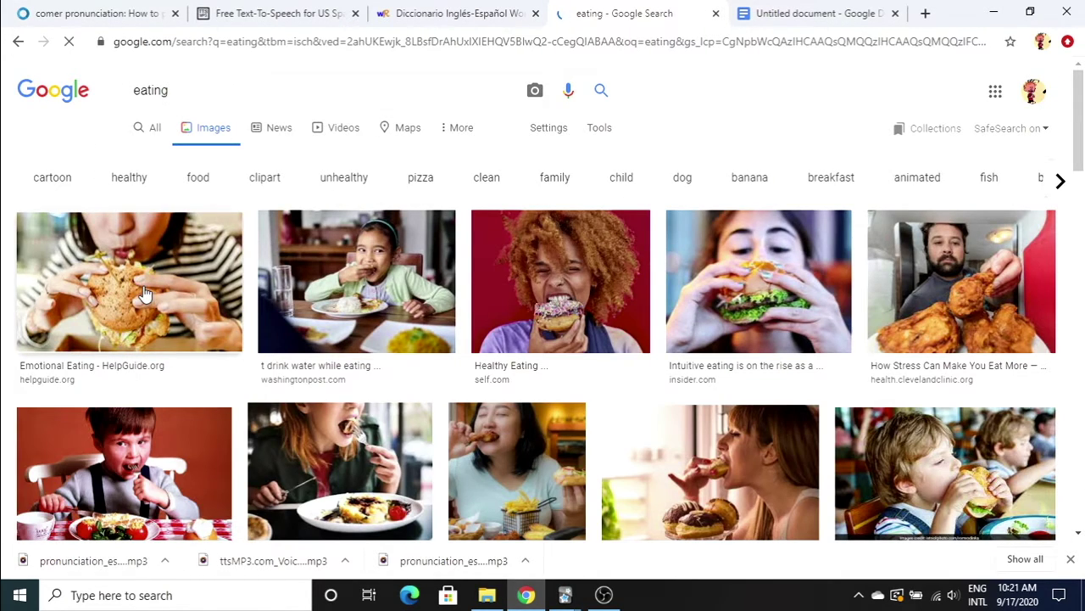
Open the "Emotional Eating - HelpGuide.org" burger photo and copy the image.
click(144, 293)
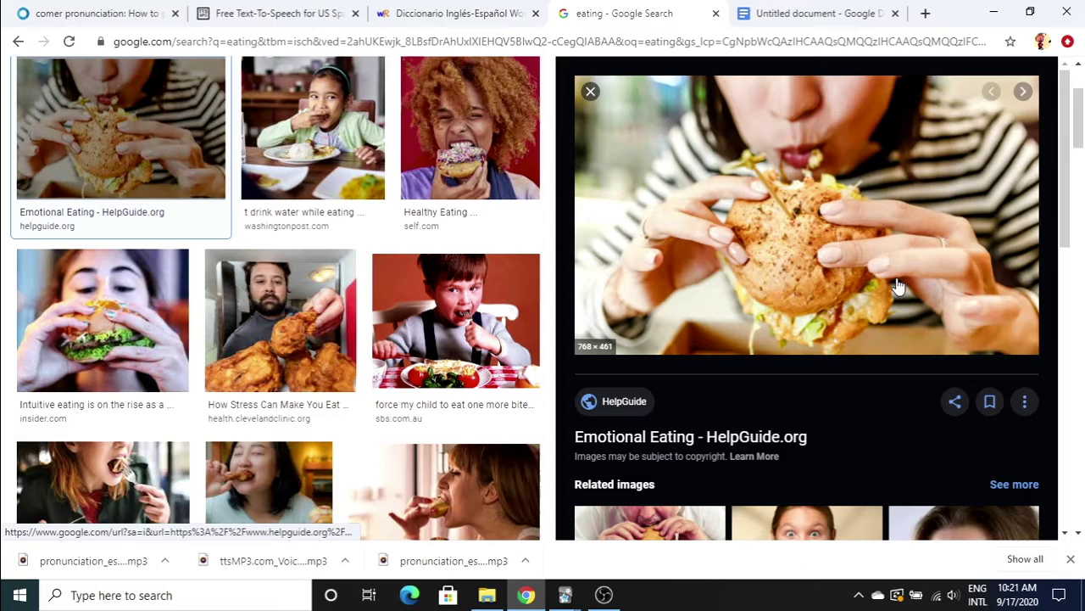
right_click(870, 267)
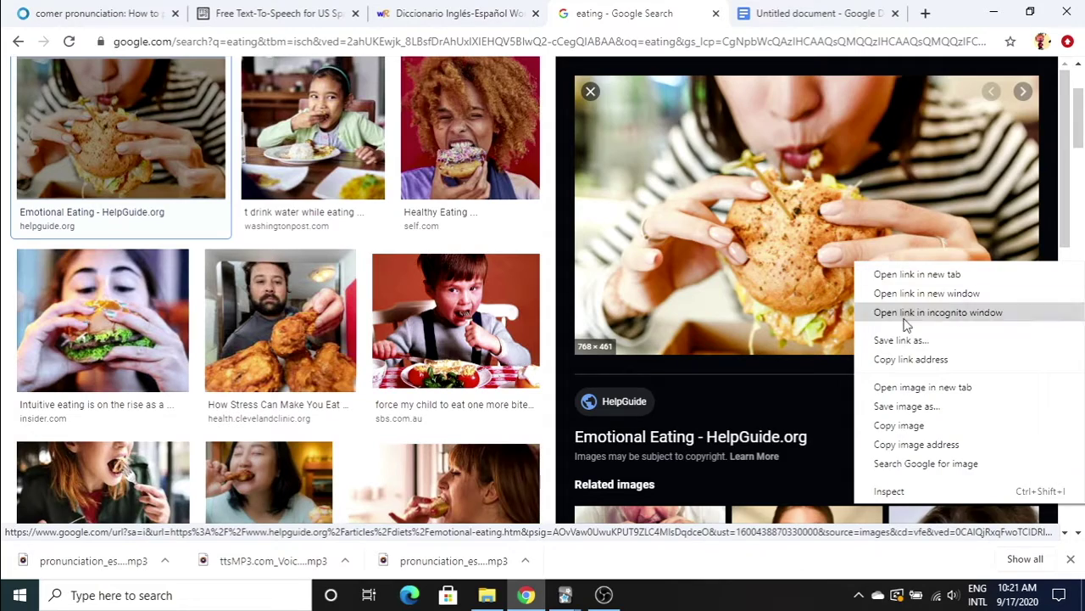
click(905, 426)
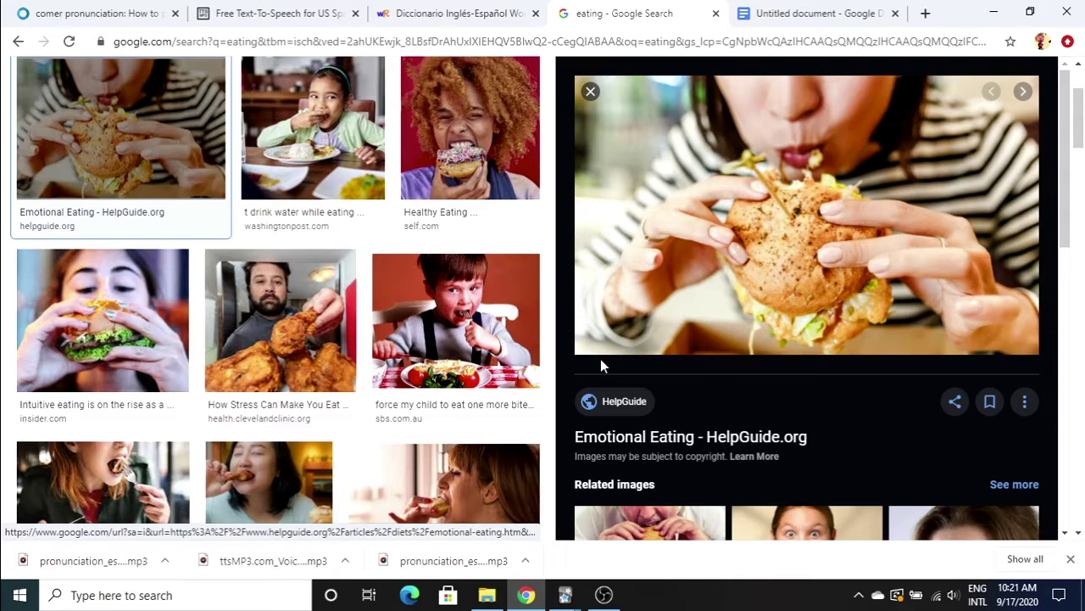
In Anki's new card window, insert the downloaded pronunciation_es_comer audio into the Front and paste the copied eating photo into the Back.
mouse_move(565, 595)
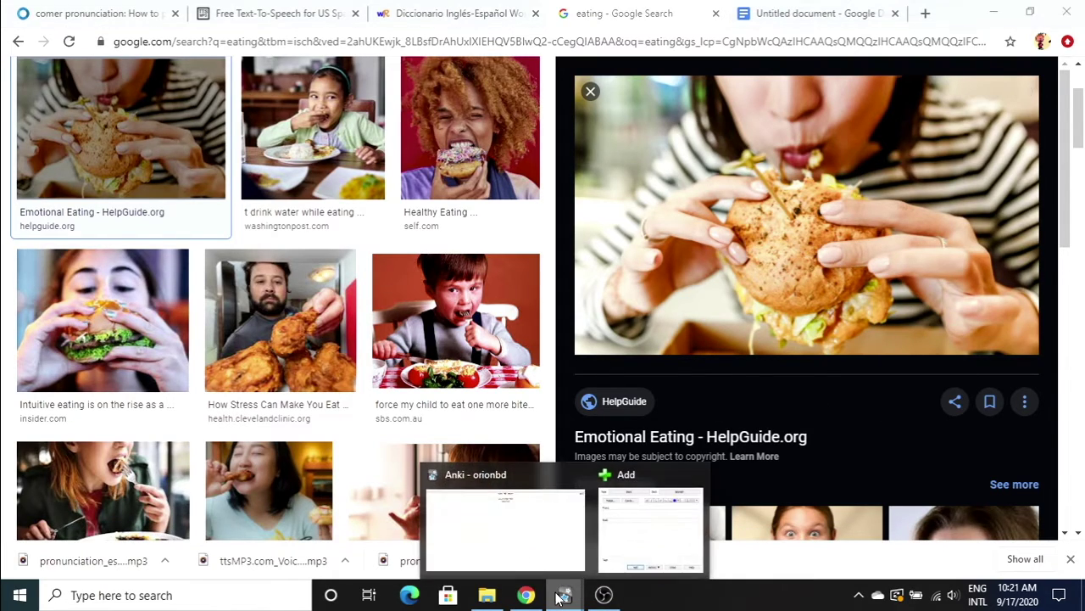
click(634, 537)
click(488, 594)
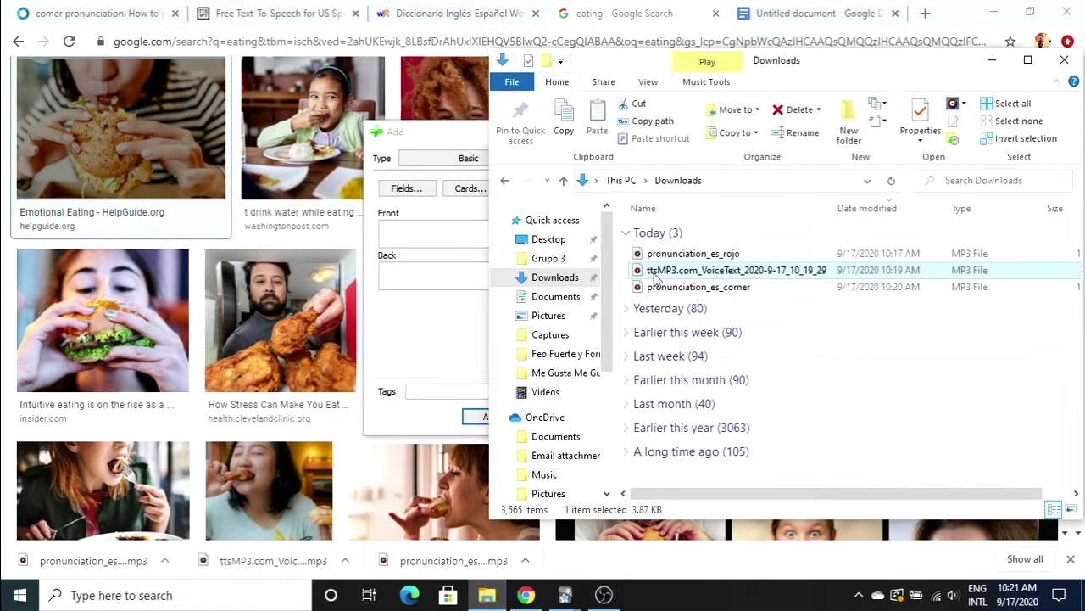
drag(596, 283, 476, 244)
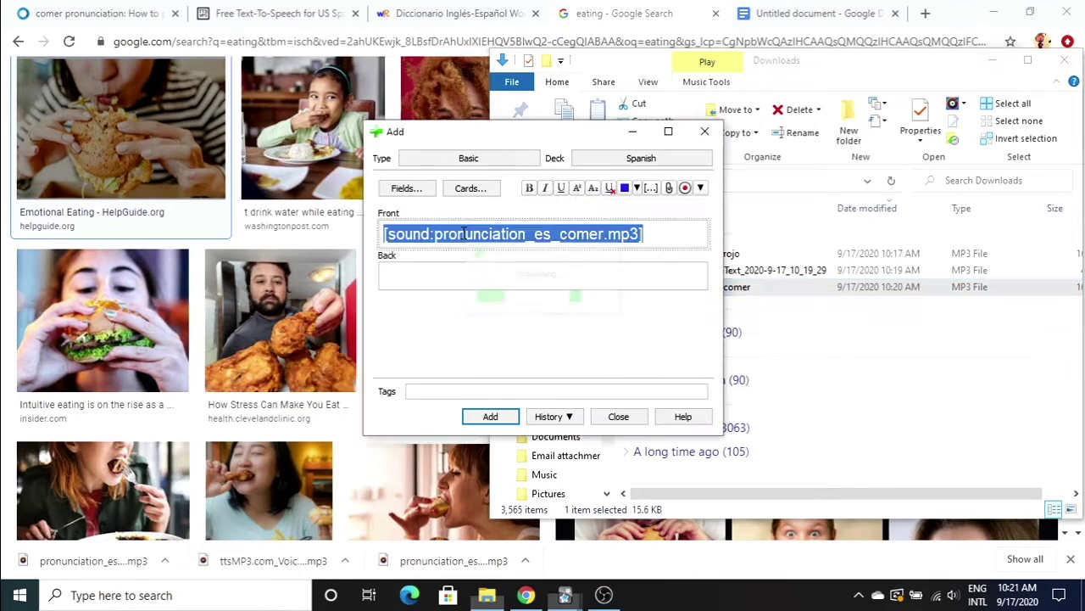
right_click(449, 286)
click(474, 323)
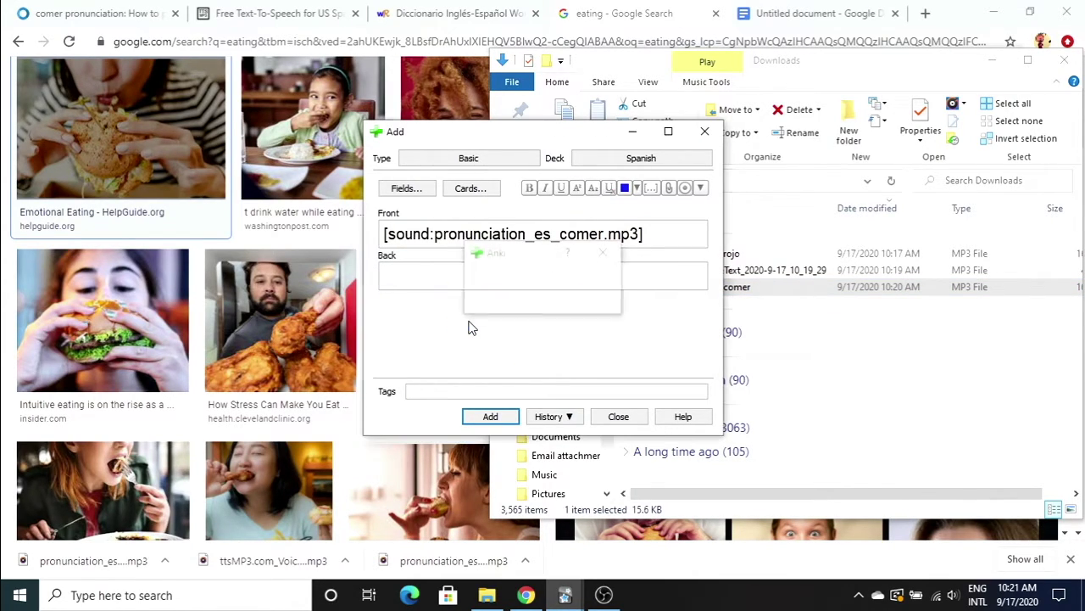
Below the eating photo, write "comer - to eat" and "infinitive verb" on separate lines, and add the card to the Spanish deck.
text(c)
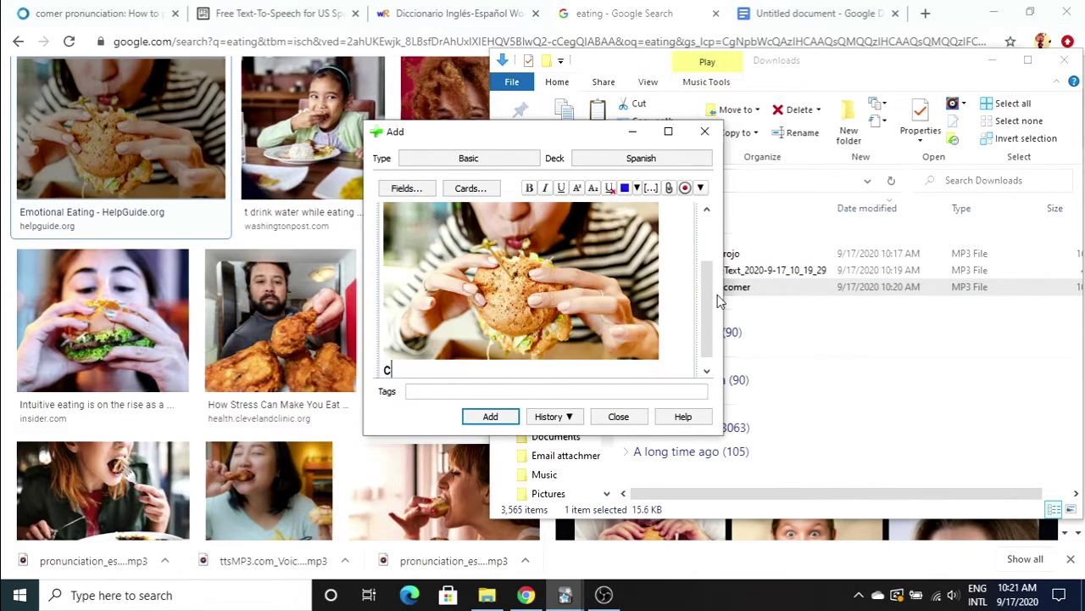
text(omer - to eat)
key(Return)
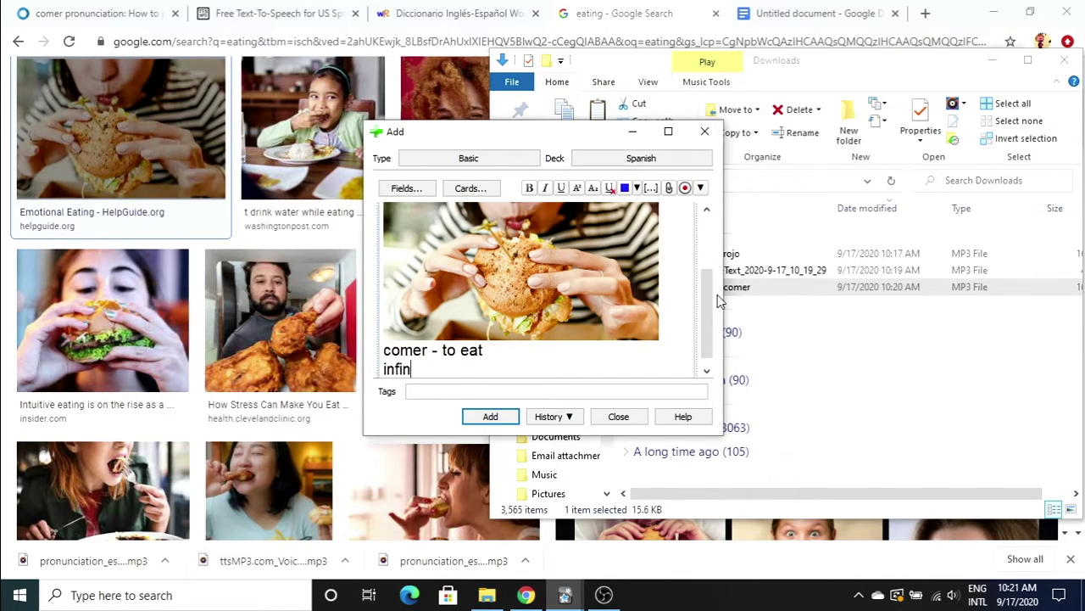
text(infinitive verb)
click(492, 417)
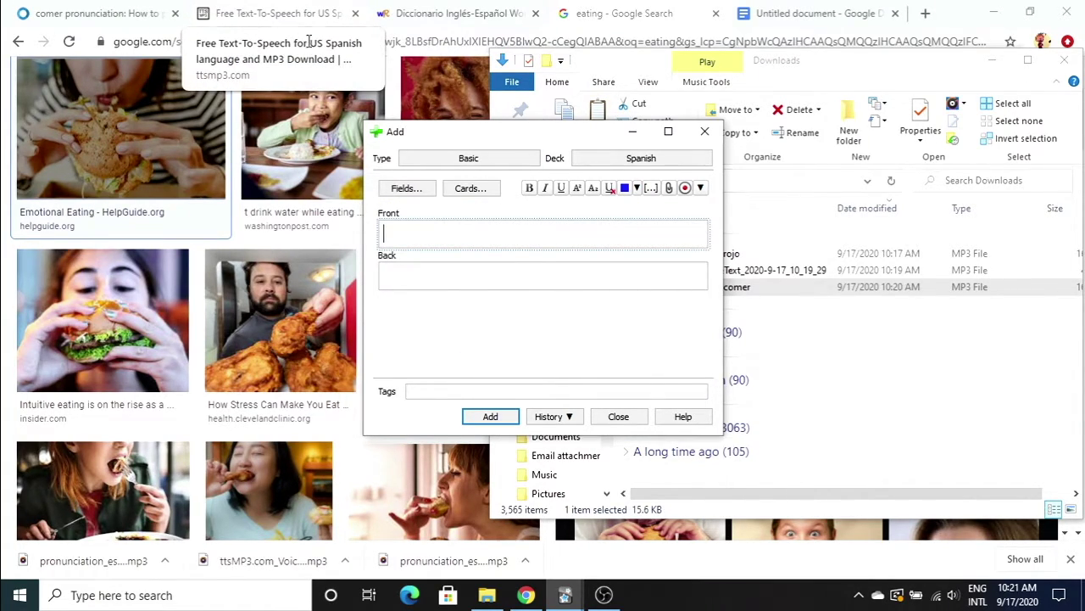
Switch to the ttsMP3 page, replace the text with "Me gustan papas fritas", and have the US Spanish / Penélope voice read it.
click(279, 8)
click(487, 272)
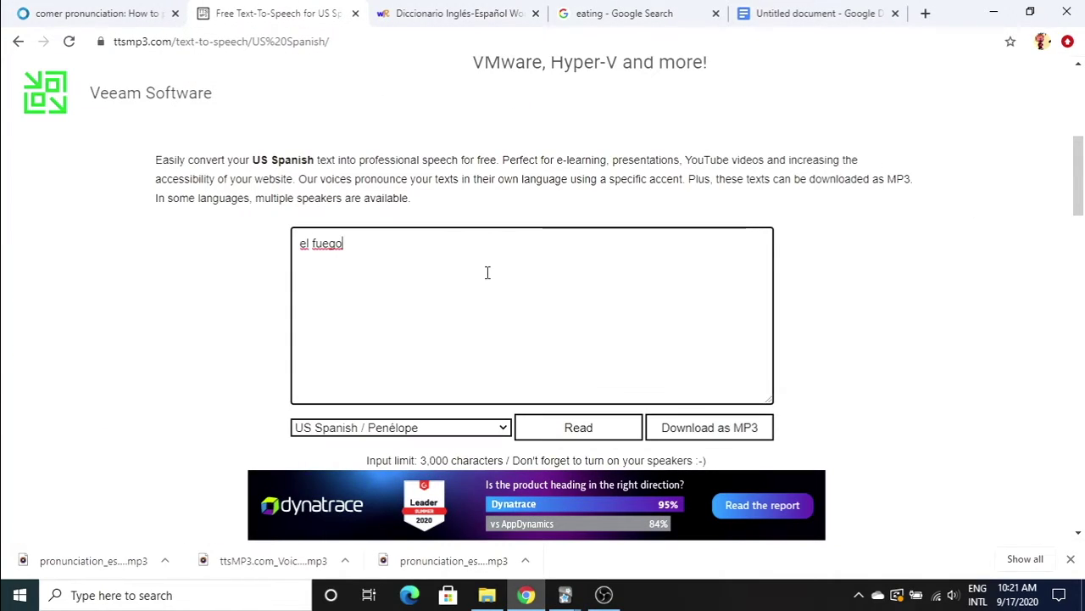
key(BackSpace)
key(BackSpace)
key(BackSpace)
key(BackSpace)
key(BackSpace)
key(BackSpace)
key(BackSpace)
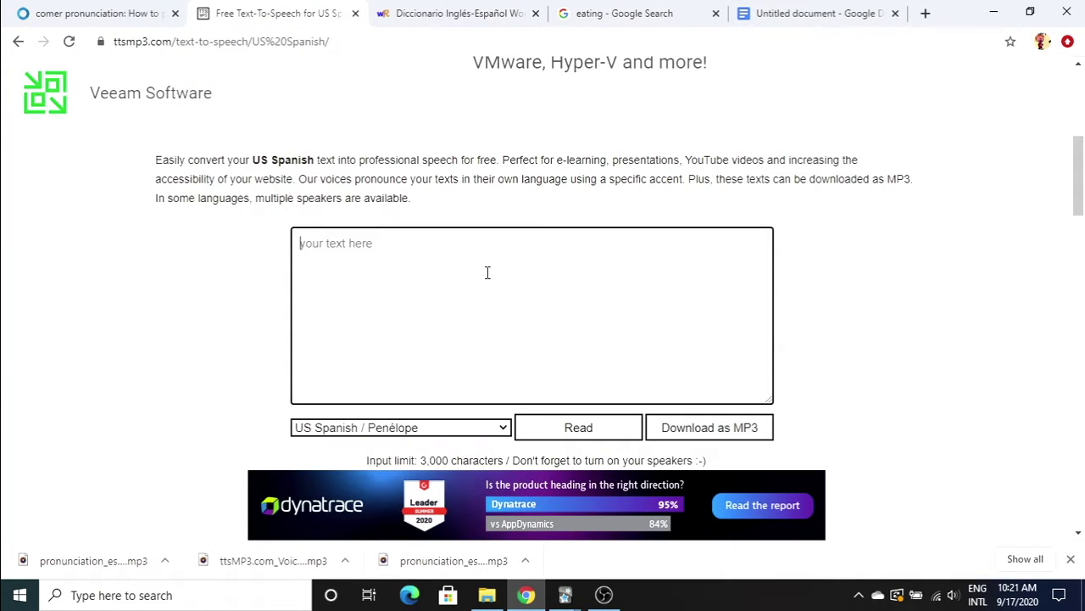
text(Me gustan paps fritas)
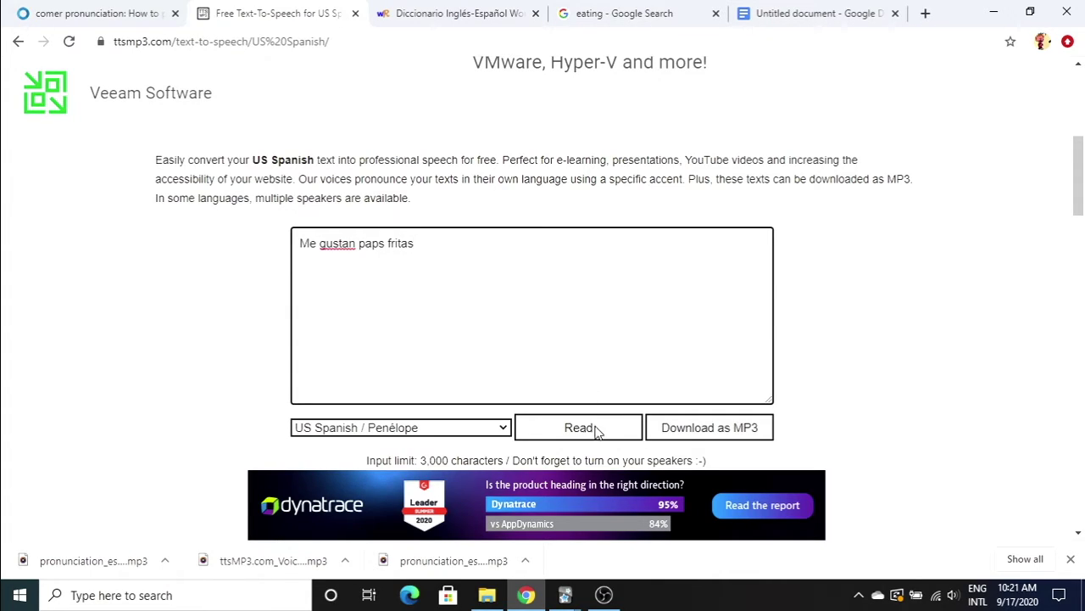
click(596, 433)
text(a)
click(593, 425)
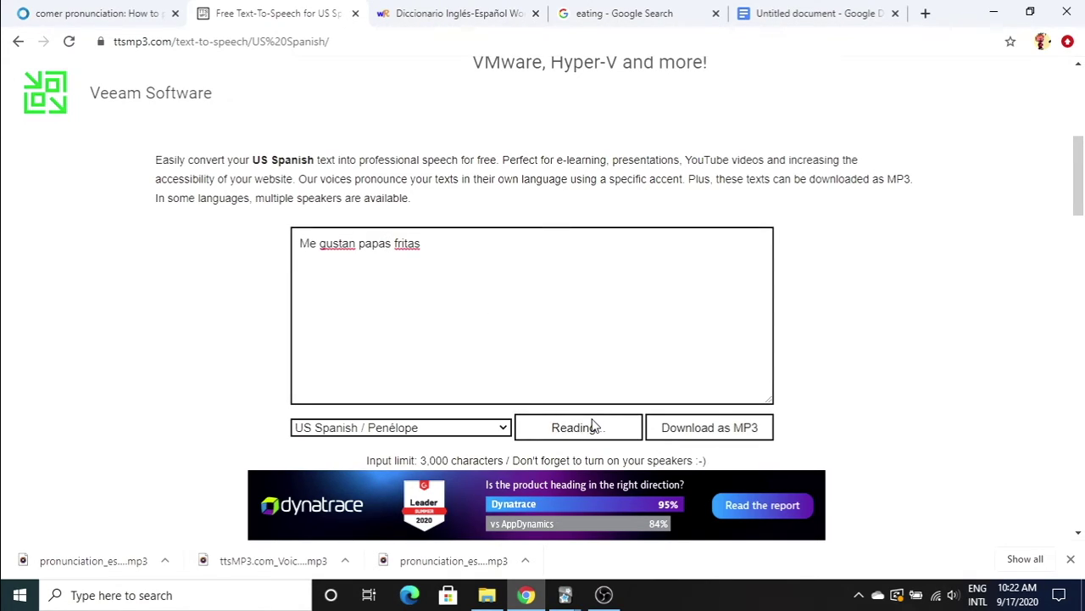